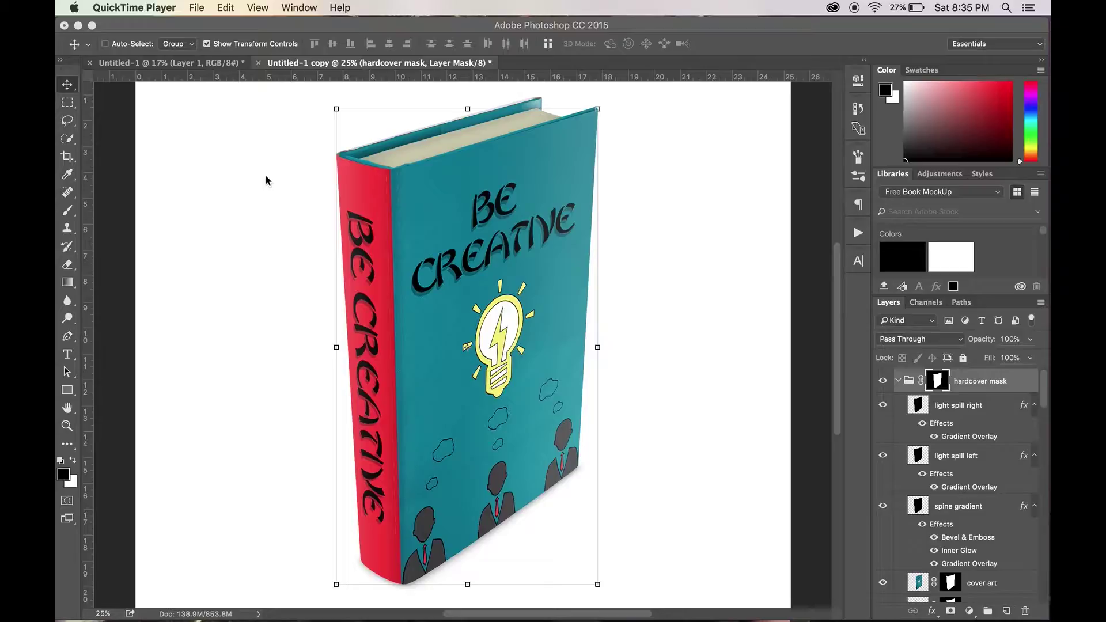
Compare the flat book cover artwork in Untitled-1 with the rendered hardcover mockup in Untitled-1 copy
click(212, 68)
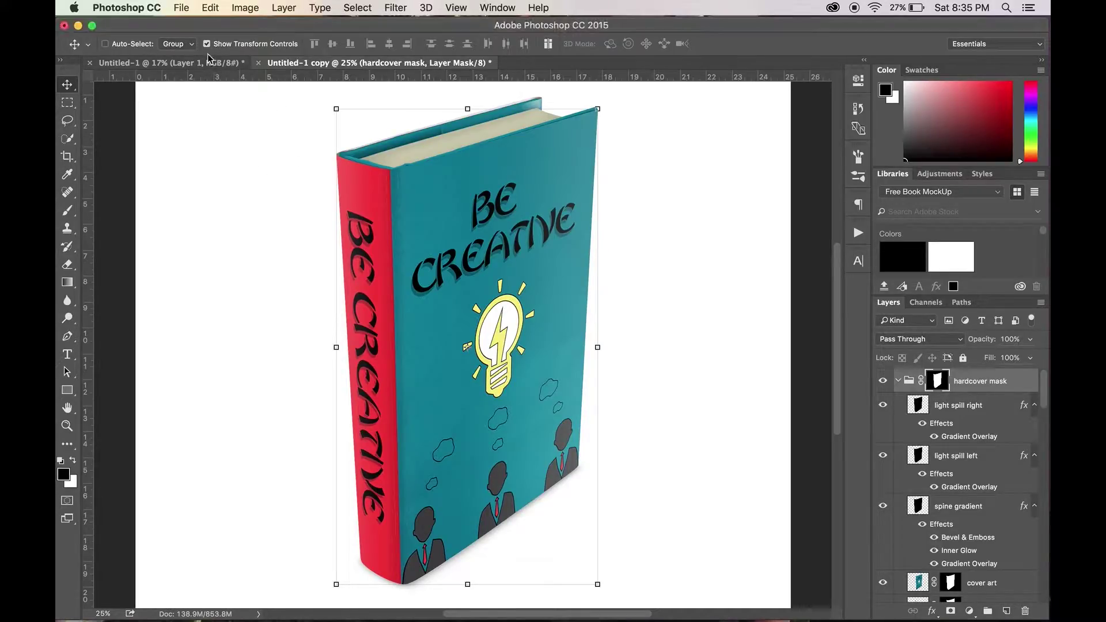
click(221, 67)
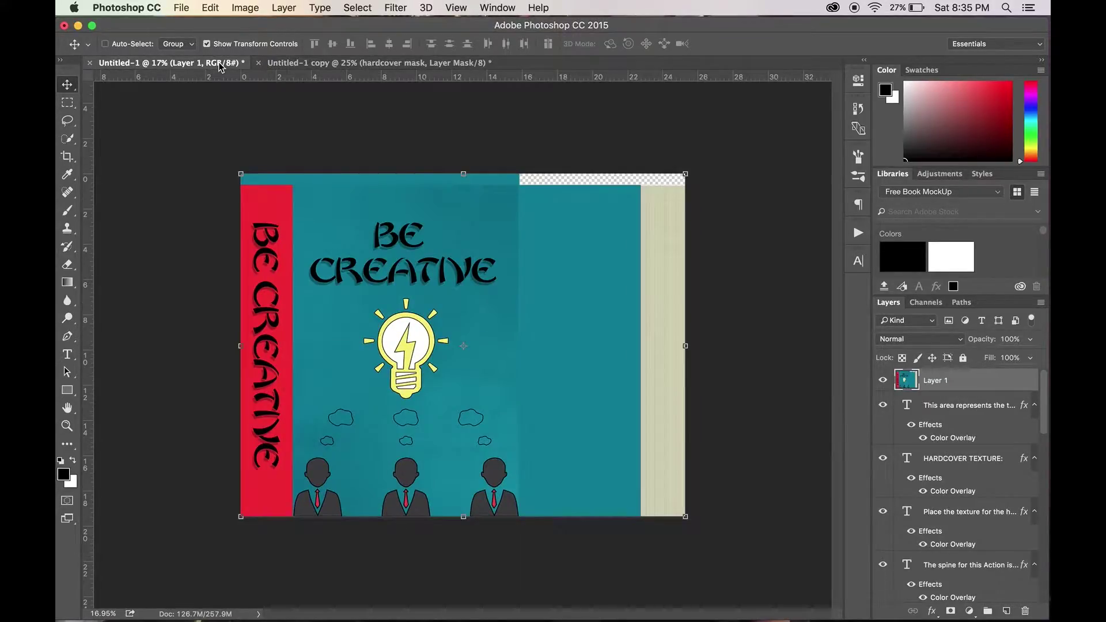
click(364, 64)
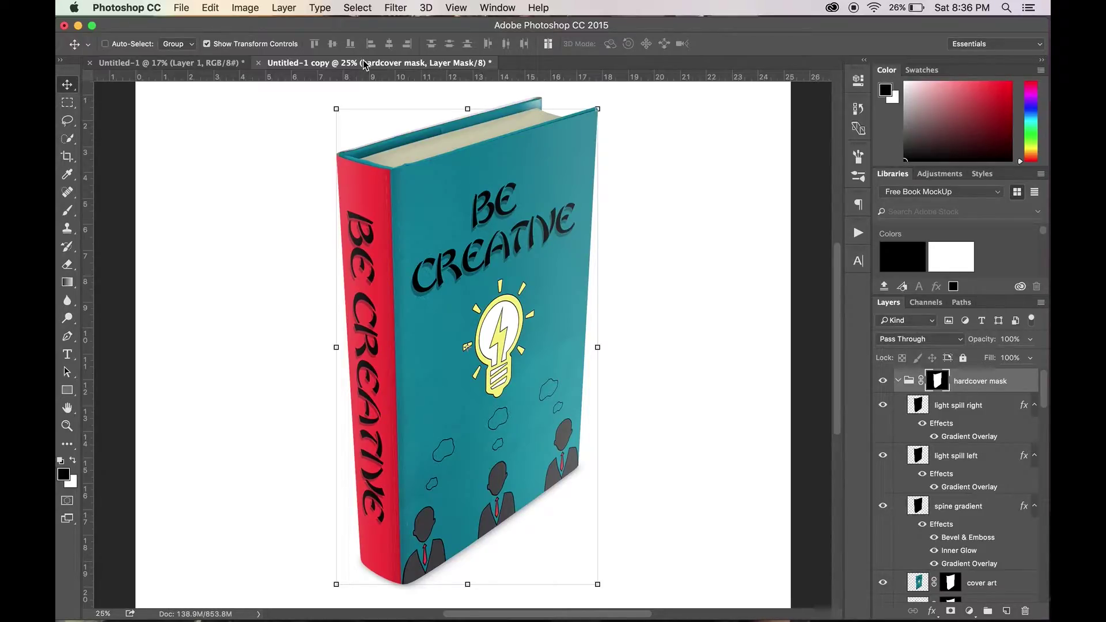
Switch to the 99designs window in Safari and examine the book cover design page and its example covers
key(ctrl+Left)
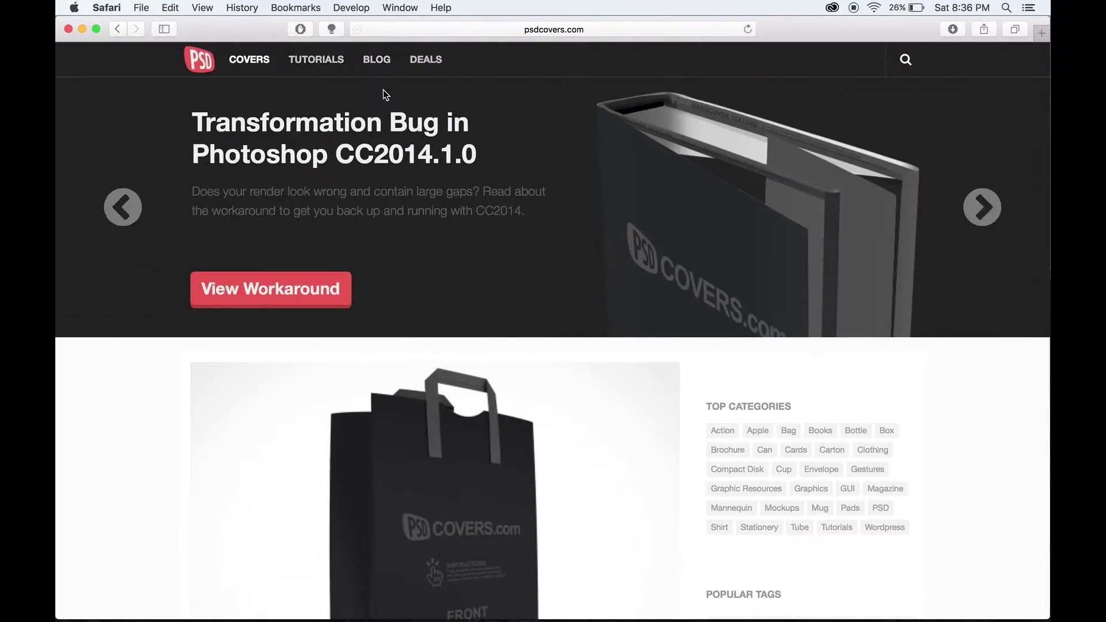
key(ctrl+Up)
click(245, 136)
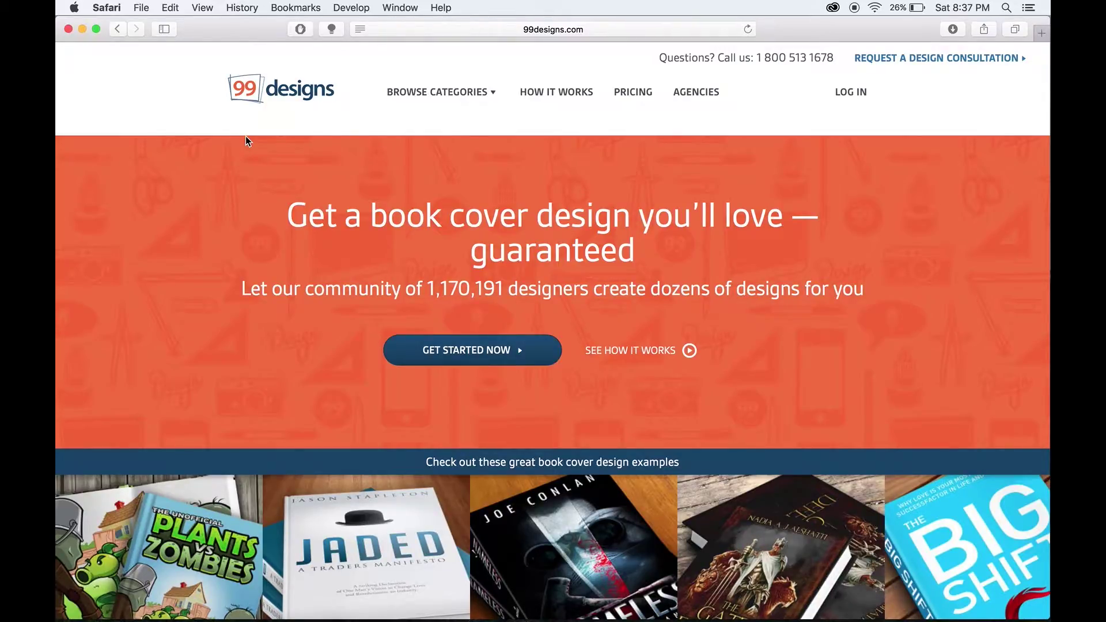
scroll(246, 138, down, 5)
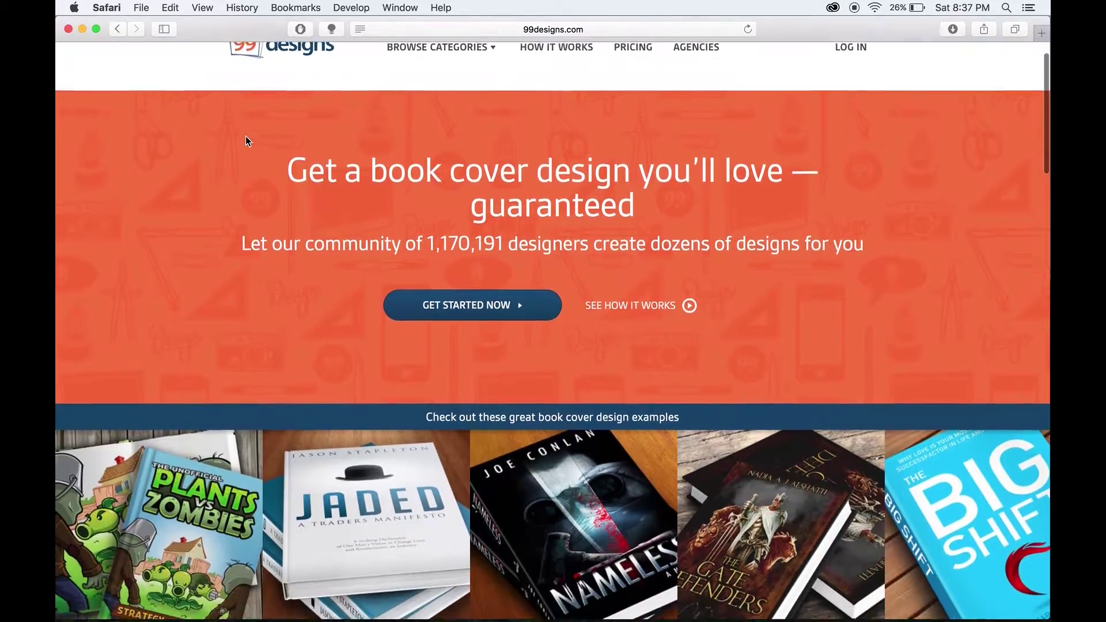
scroll(246, 137, up, 5)
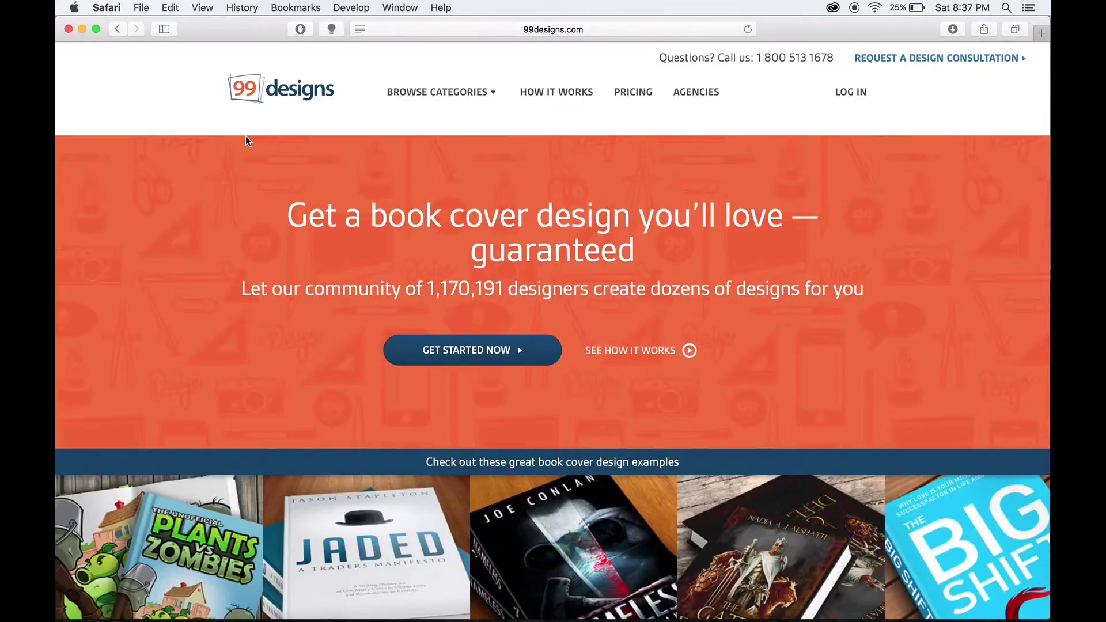
scroll(246, 138, down, 3)
scroll(246, 136, down, 5)
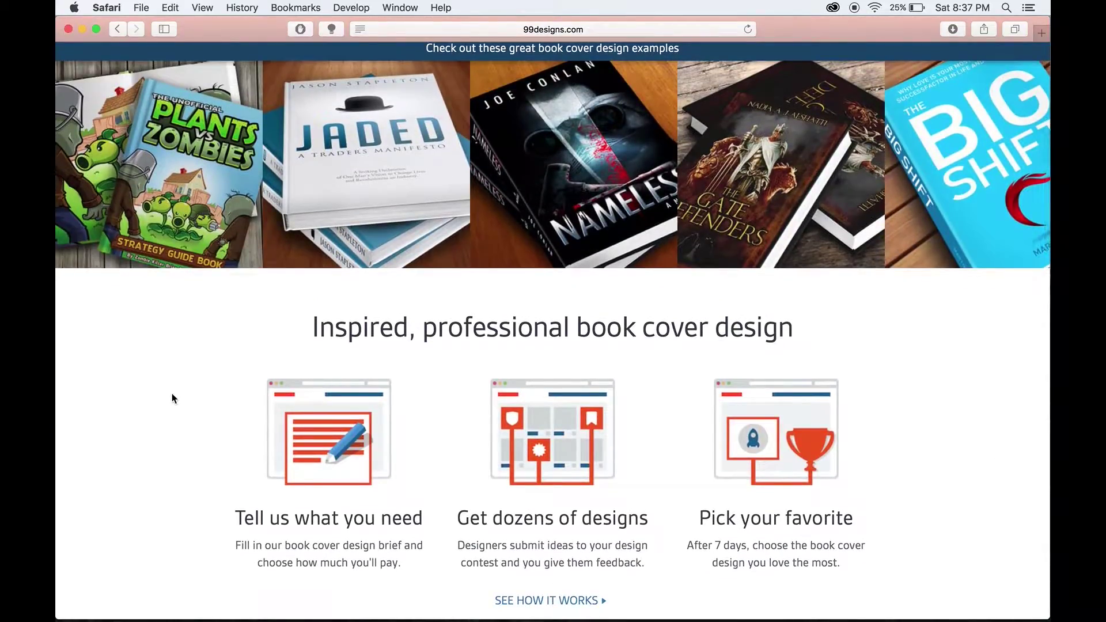
scroll(172, 393, up, 8)
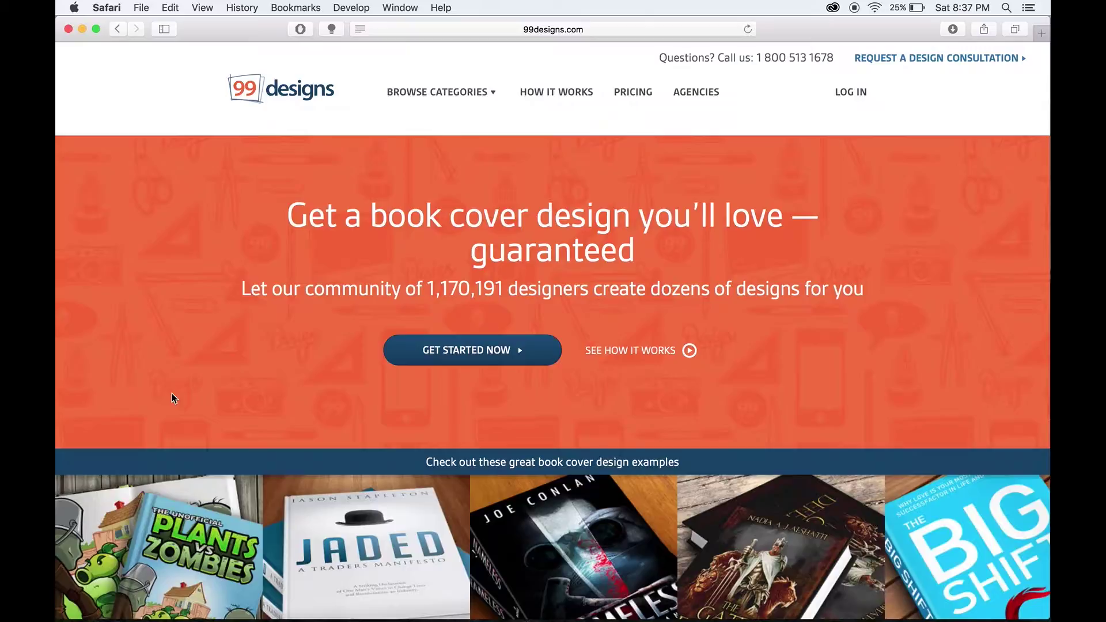
scroll(173, 395, down, 3)
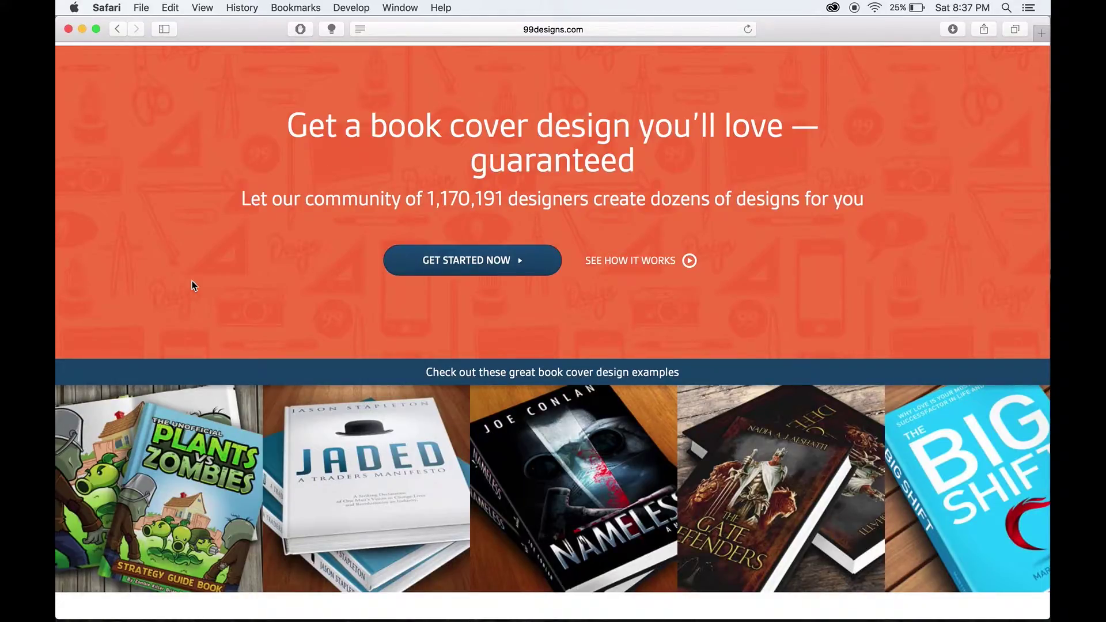
scroll(192, 281, down, 3)
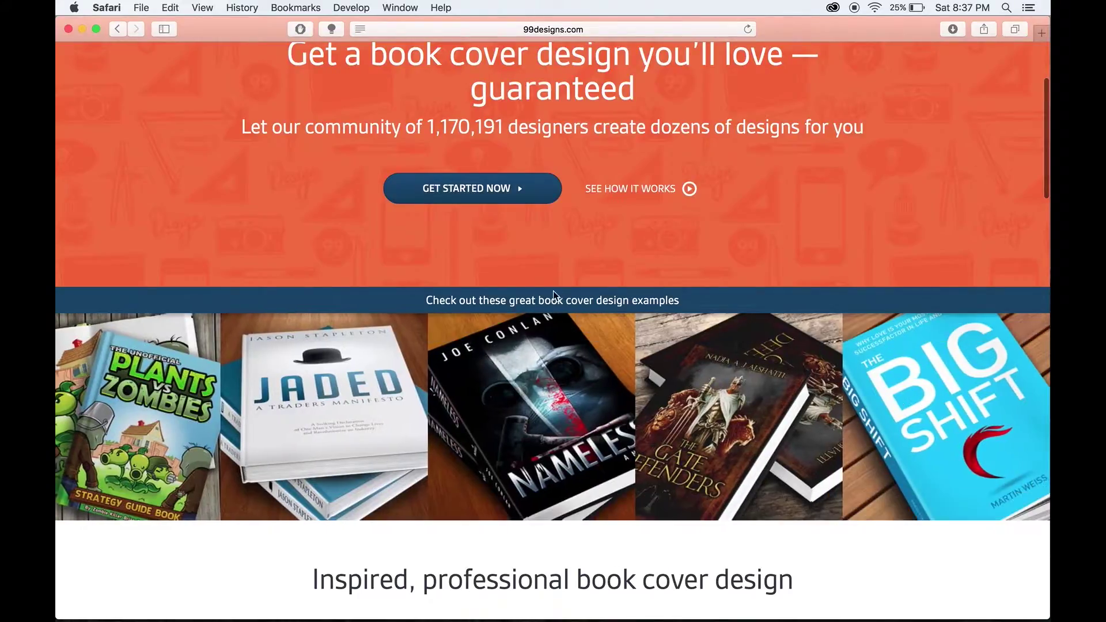
scroll(248, 233, up, 1)
scroll(248, 233, up, 3)
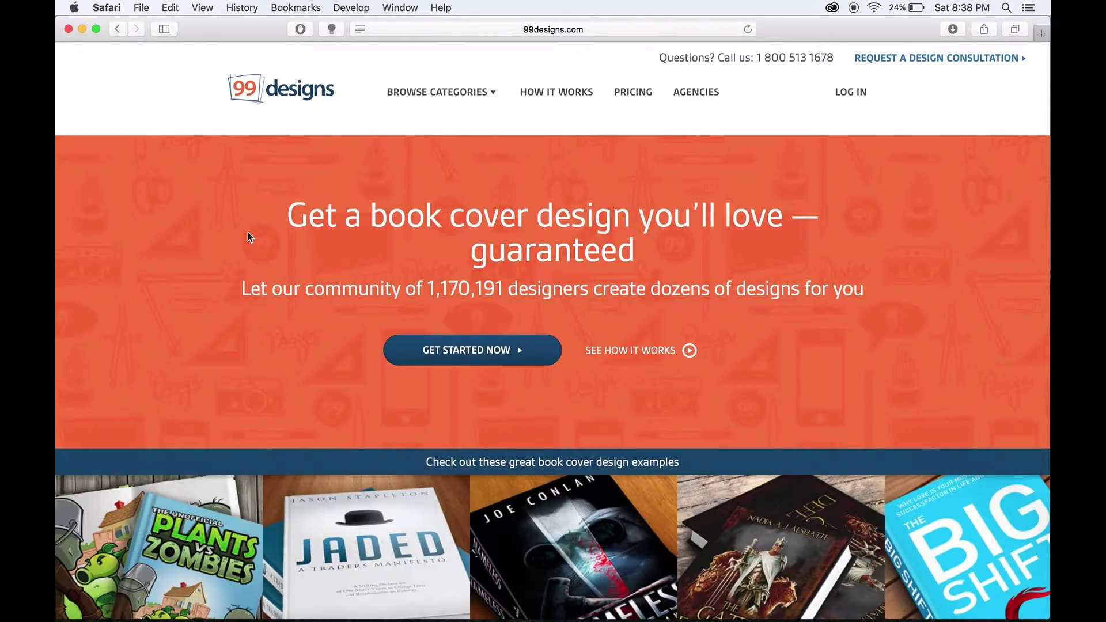
scroll(249, 233, down, 10)
scroll(248, 233, up, 10)
scroll(248, 233, down, 3)
scroll(248, 233, down, 2)
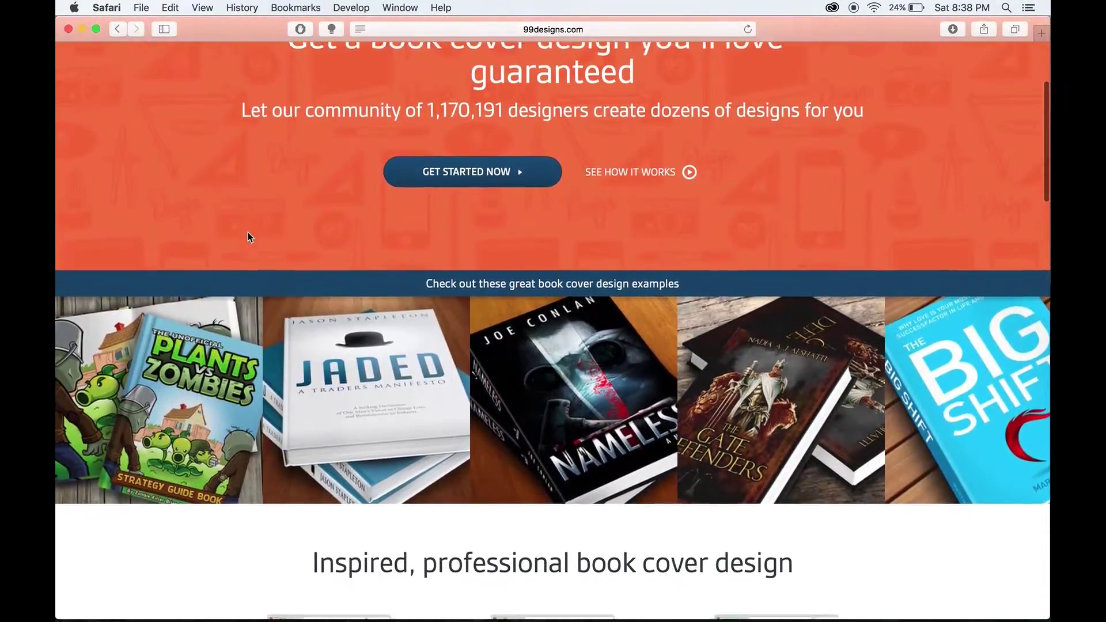
scroll(248, 232, up, 4)
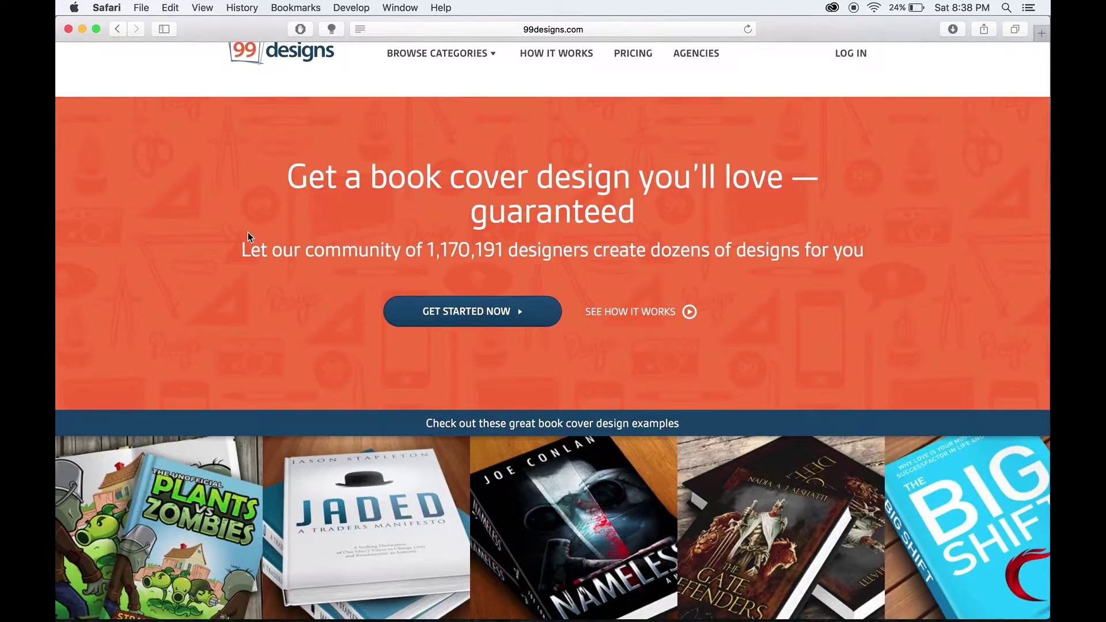
scroll(247, 232, up, 2)
scroll(248, 233, down, 6)
scroll(247, 233, up, 6)
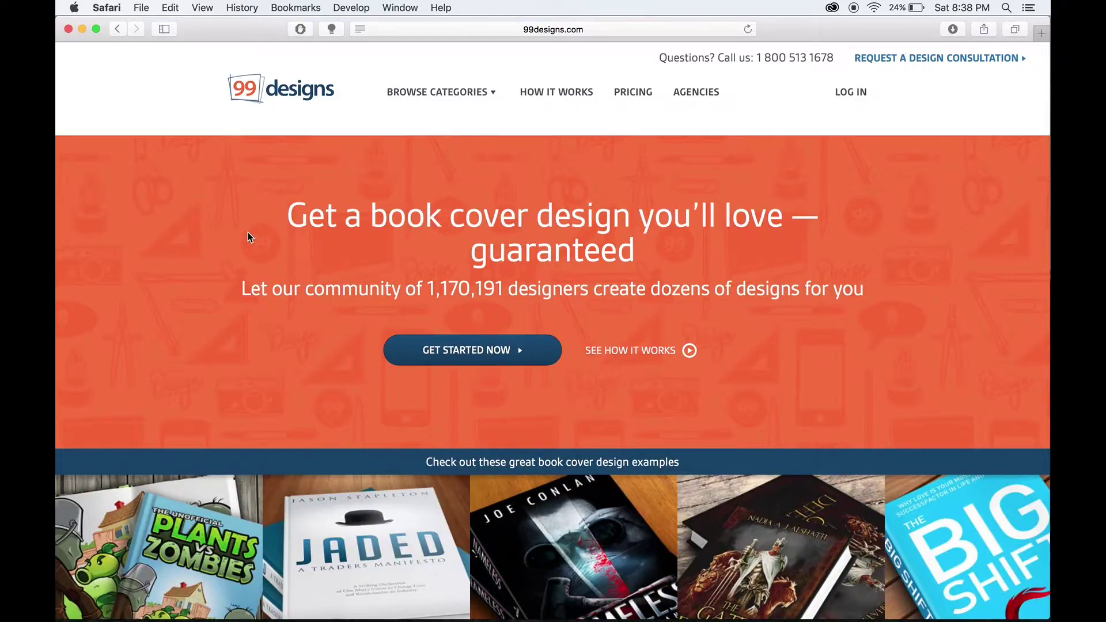
Switch to the psdcovers.com window and look through the mockups listed on its first page
key(ctrl+Up)
click(319, 67)
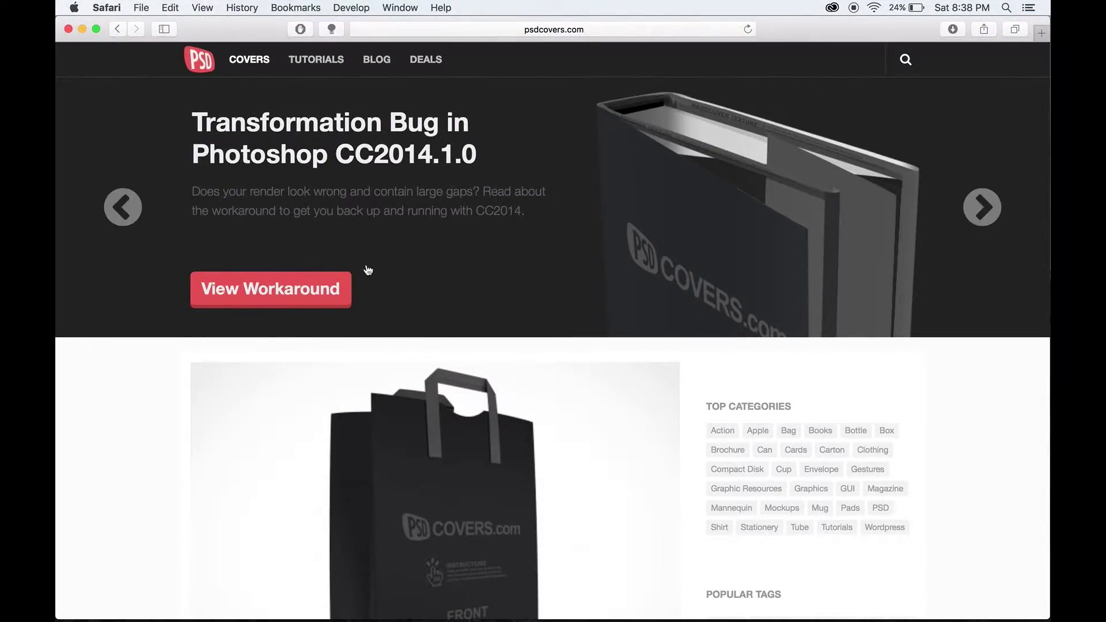
scroll(121, 449, down, 3)
scroll(121, 445, down, 15)
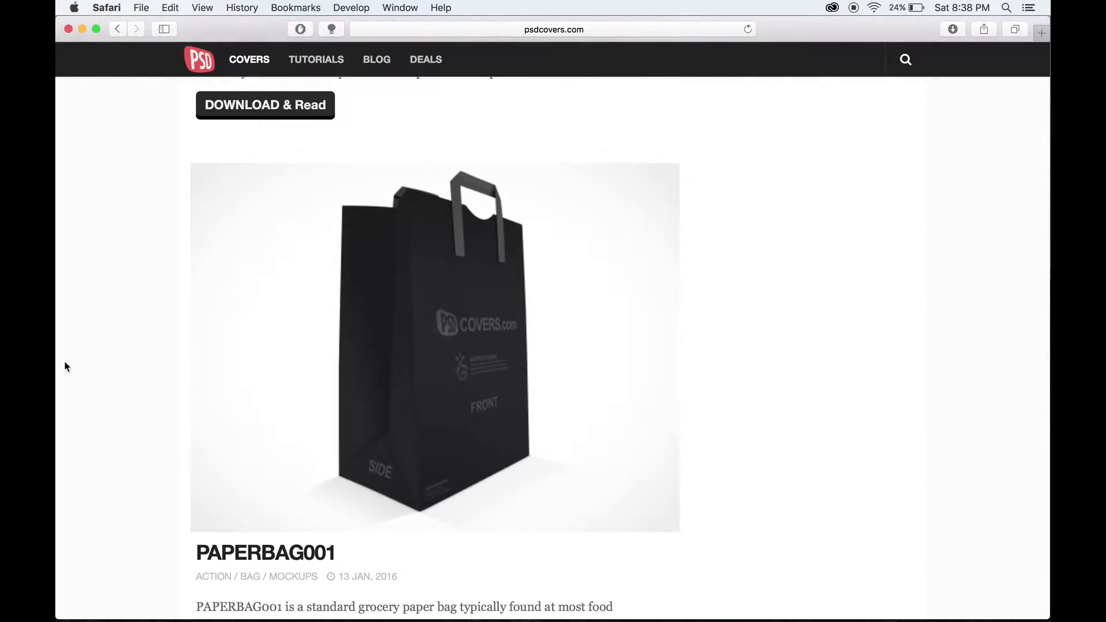
scroll(65, 366, down, 2)
scroll(65, 366, down, 1)
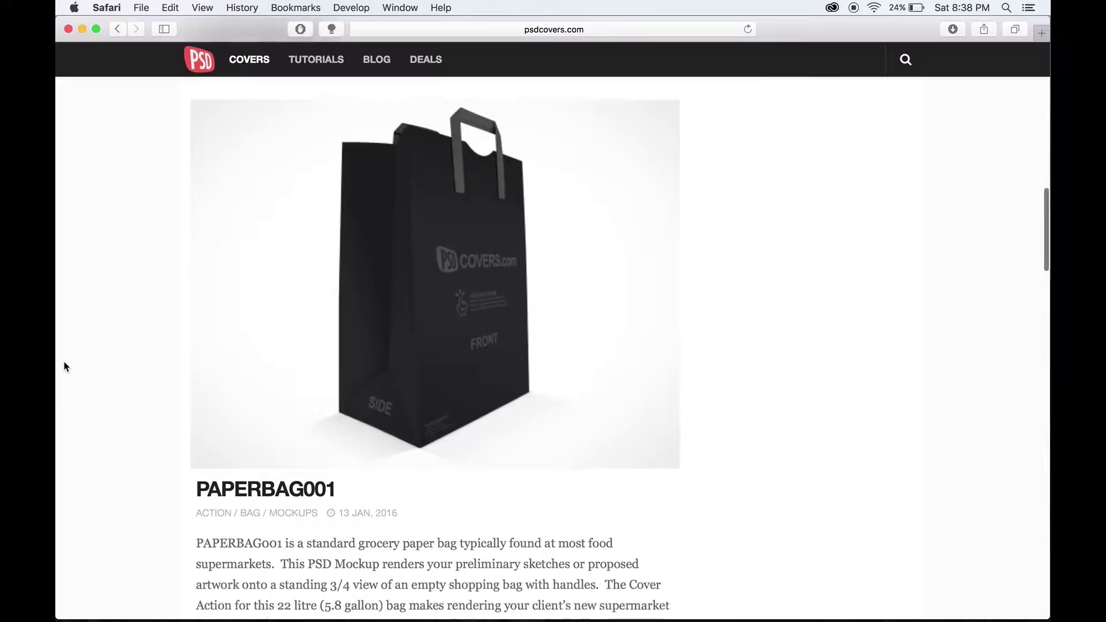
scroll(64, 366, down, 20)
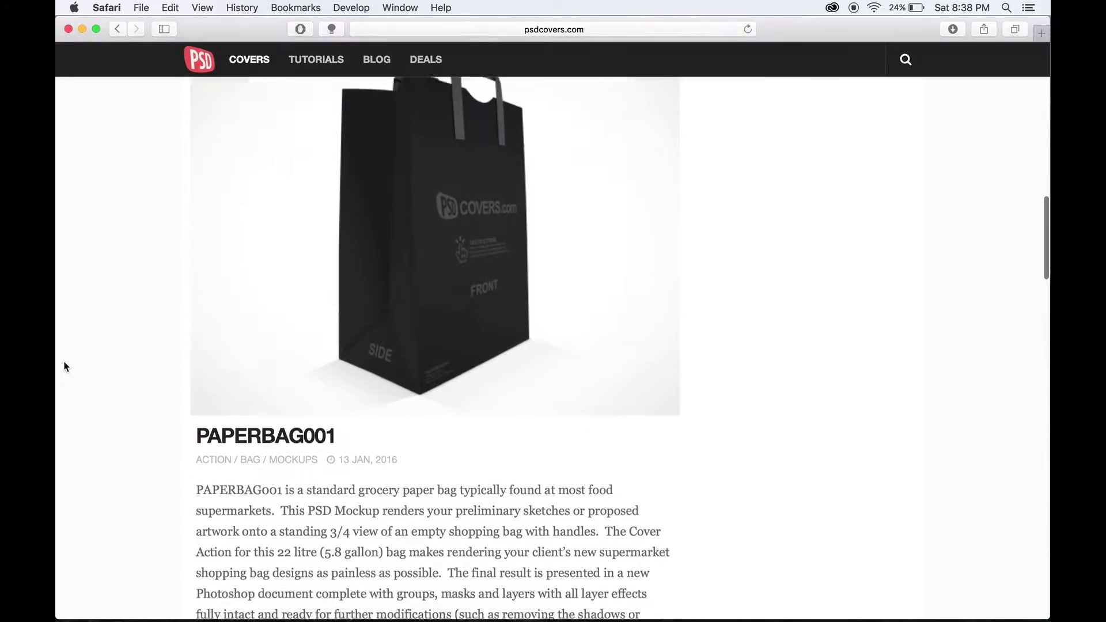
scroll(65, 367, up, 4)
scroll(64, 366, down, 20)
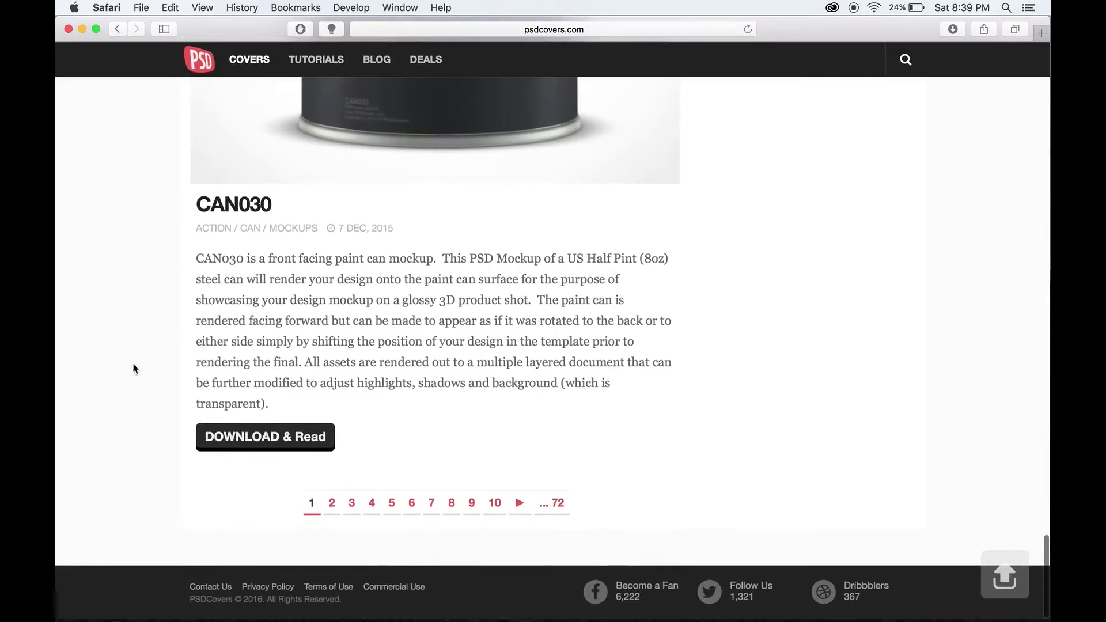
scroll(455, 515, up, 15)
scroll(456, 518, up, 15)
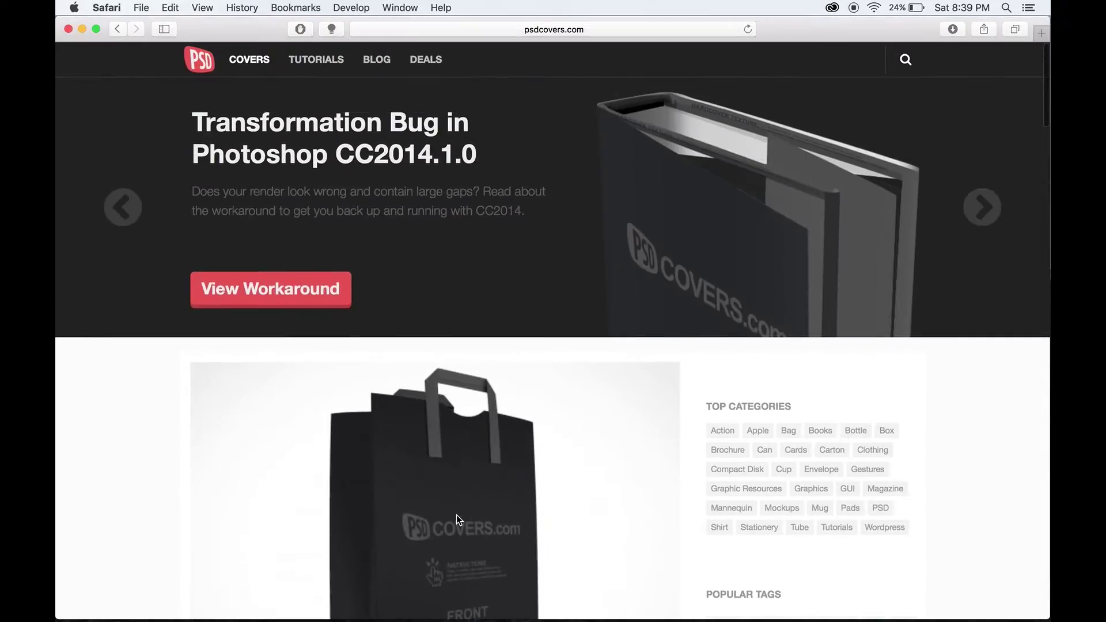
Review the category and tag lists, and browse the mockups in the Bottle category
scroll(456, 519, down, 5)
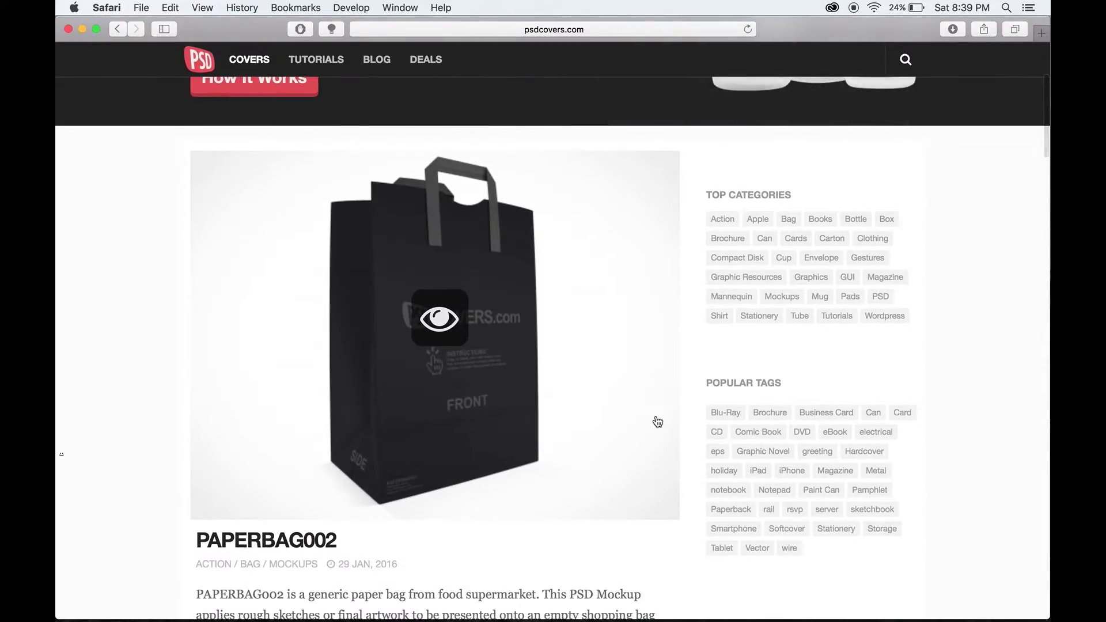
scroll(658, 422, down, 10)
scroll(657, 421, up, 8)
scroll(657, 421, up, 8)
scroll(657, 422, down, 3)
scroll(658, 422, up, 3)
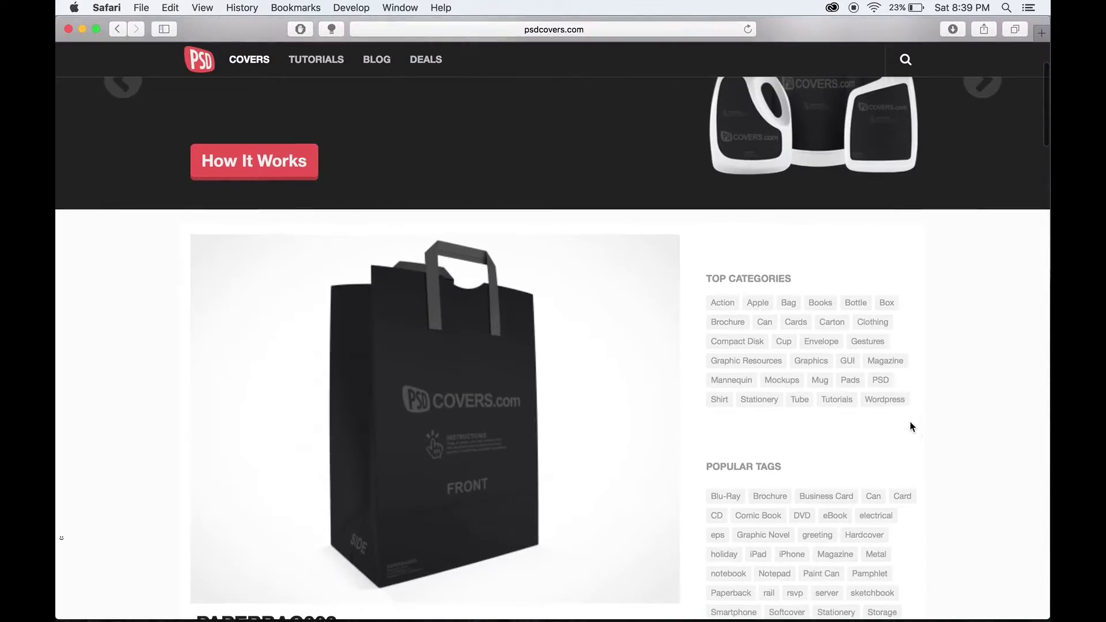
click(856, 310)
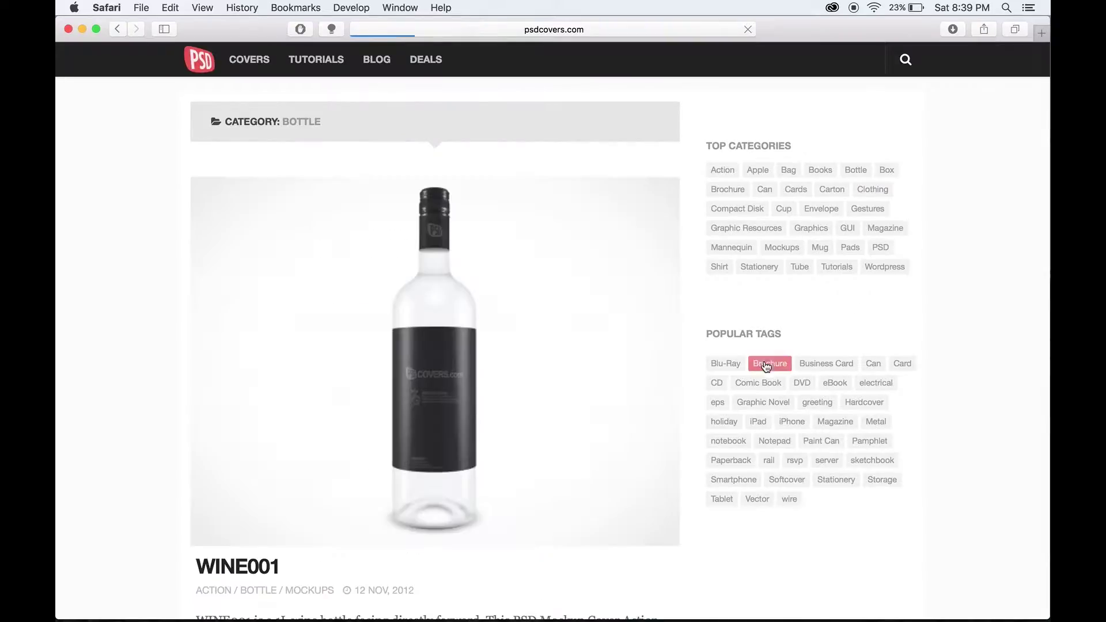
scroll(758, 403, down, 15)
scroll(760, 407, down, 15)
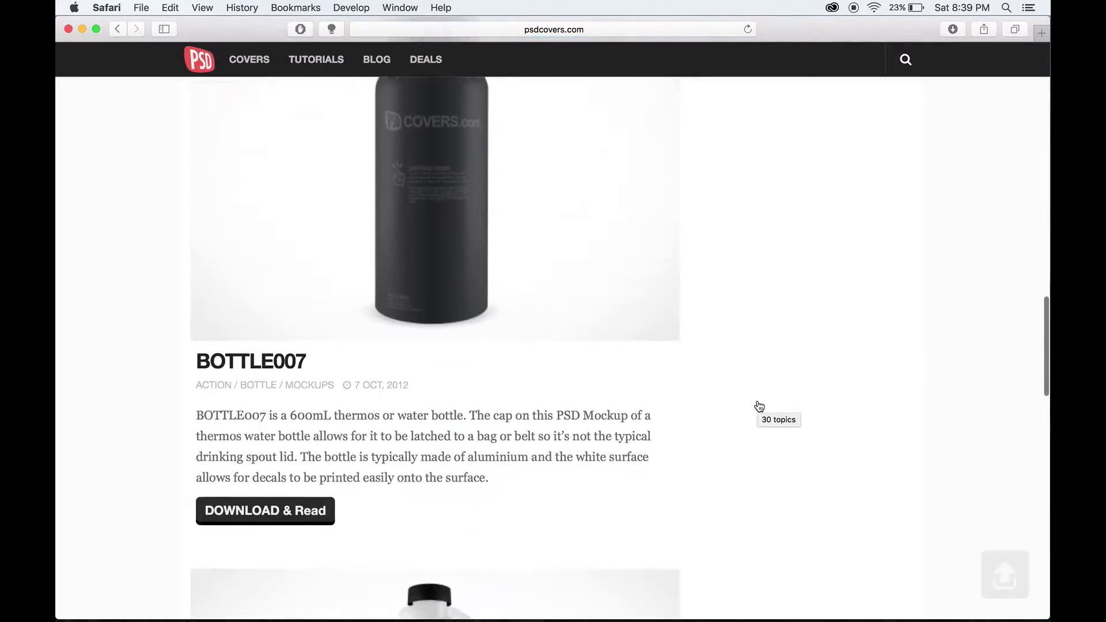
scroll(757, 388, down, 10)
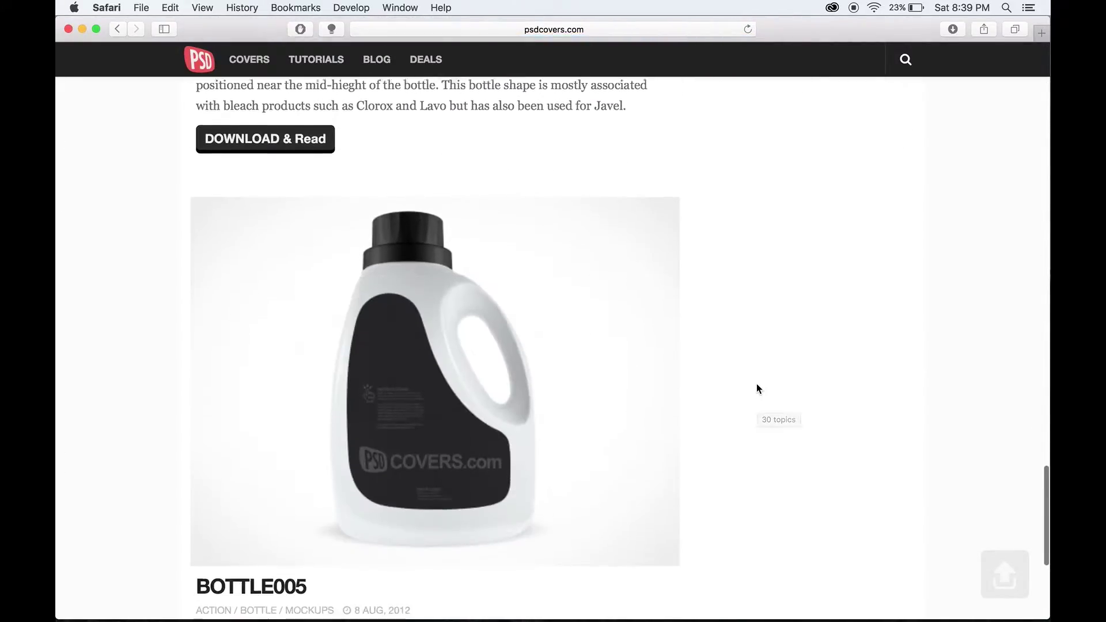
scroll(758, 389, up, 20)
scroll(756, 383, up, 10)
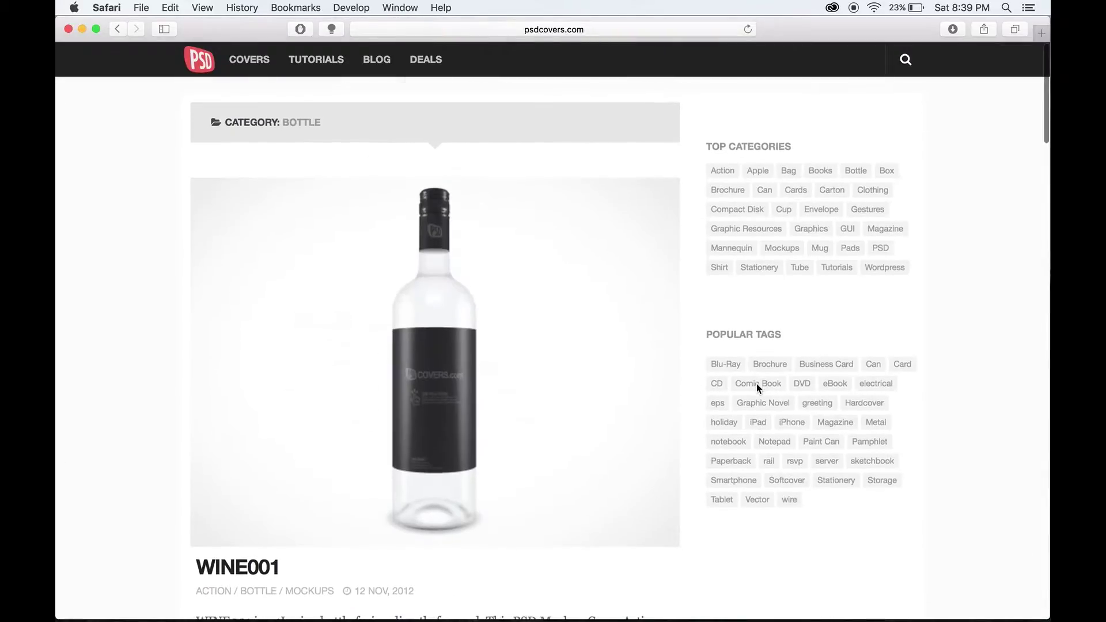
Open the Books category and look through its first page of mockups
click(826, 173)
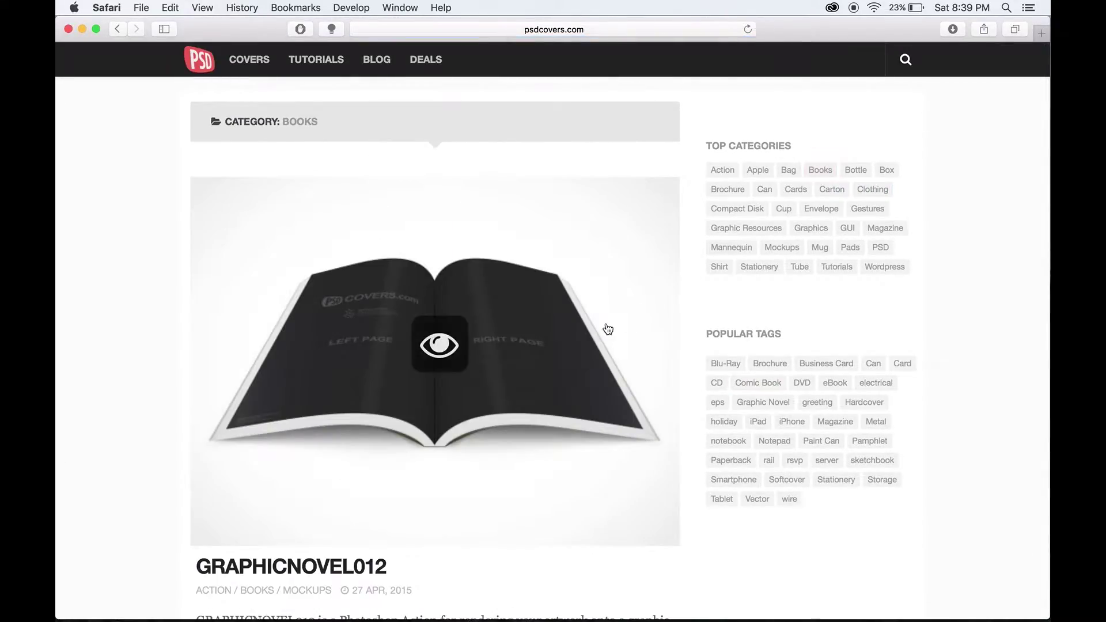
scroll(606, 327, down, 20)
scroll(608, 328, down, 20)
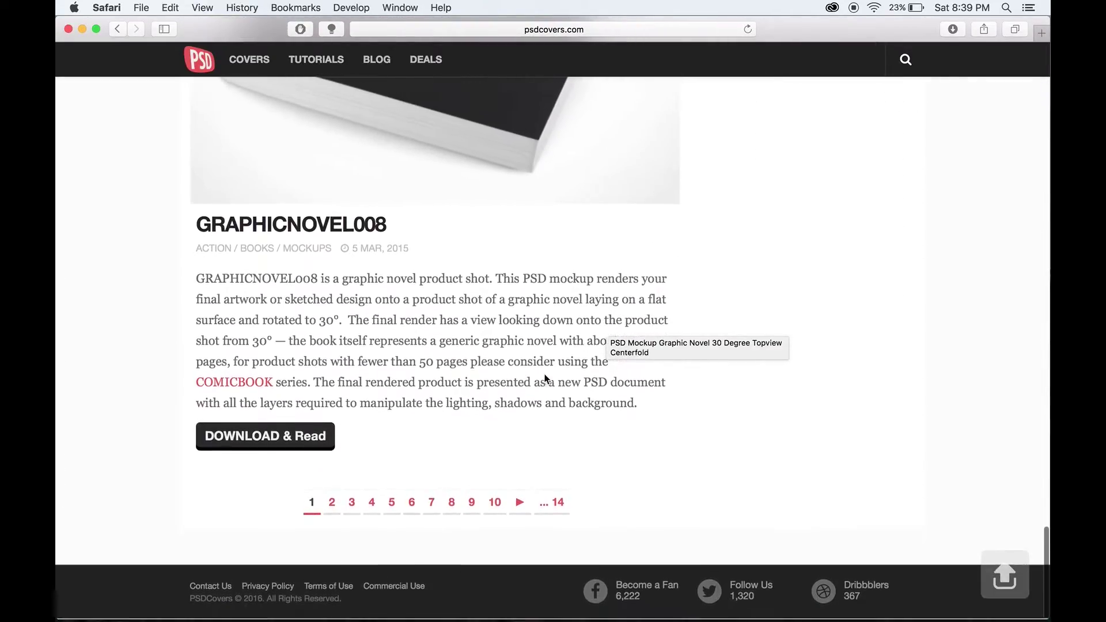
Go to page 6 of the Books category and browse the notebook and softcover mockups
click(414, 504)
scroll(414, 506, down, 5)
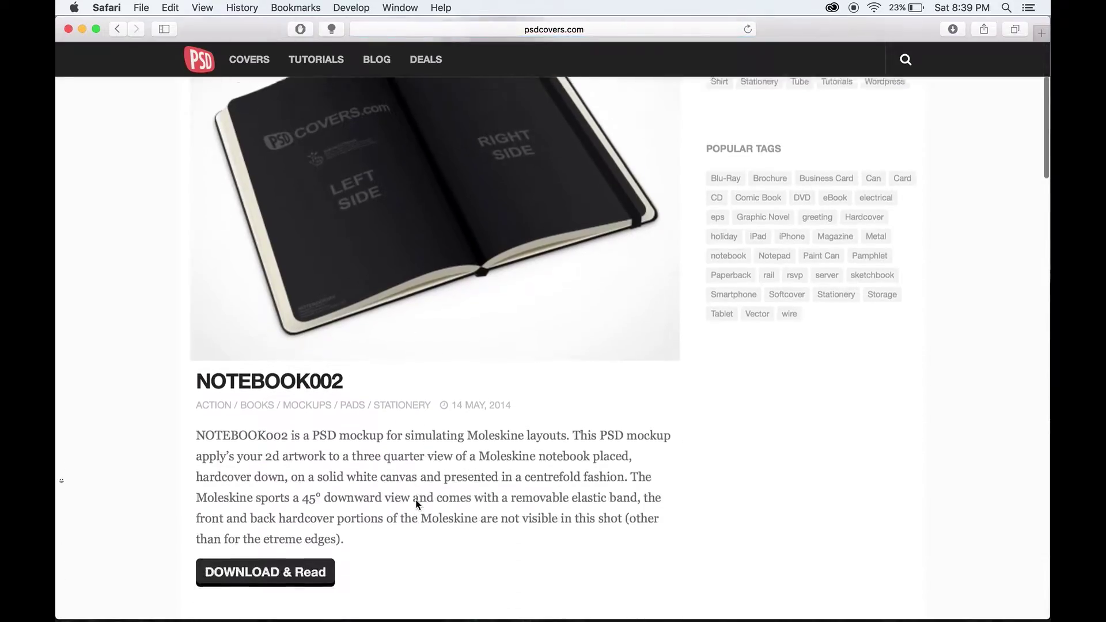
scroll(215, 479, down, 15)
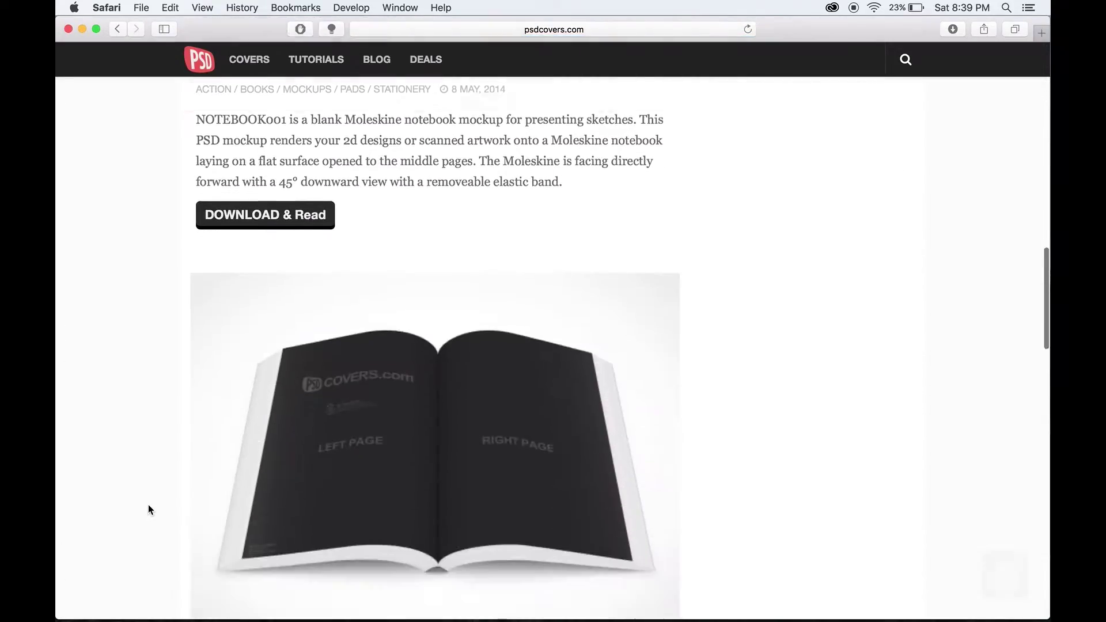
scroll(147, 505, down, 15)
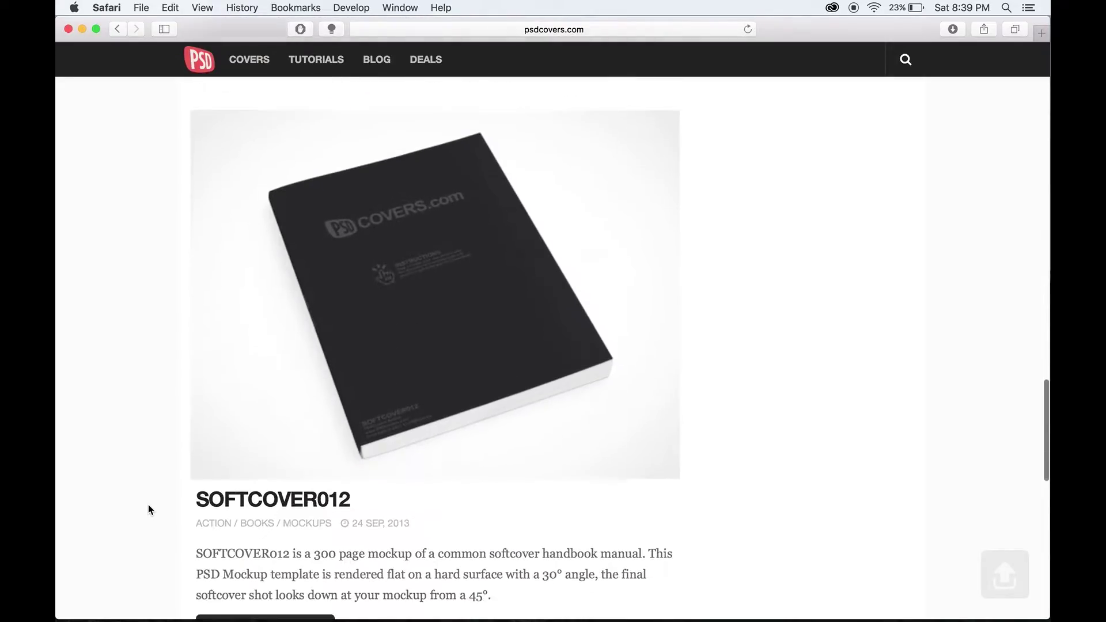
scroll(148, 509, down, 5)
scroll(148, 510, up, 20)
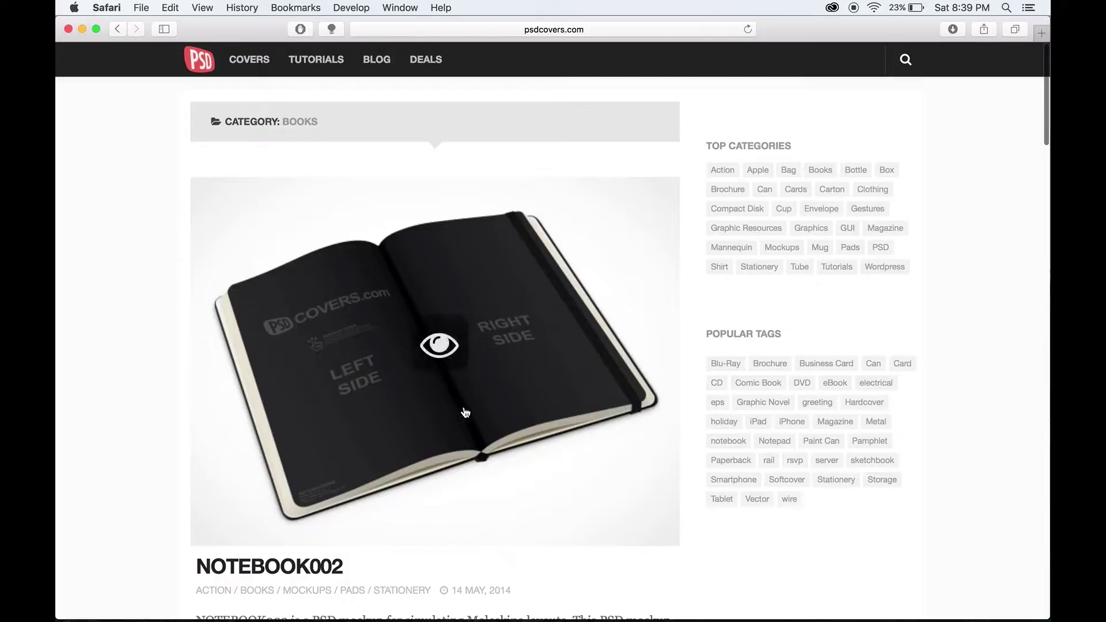
Open the download and details page of the NOTEBOOK002 mockup
scroll(426, 343, down, 3)
scroll(422, 340, down, 3)
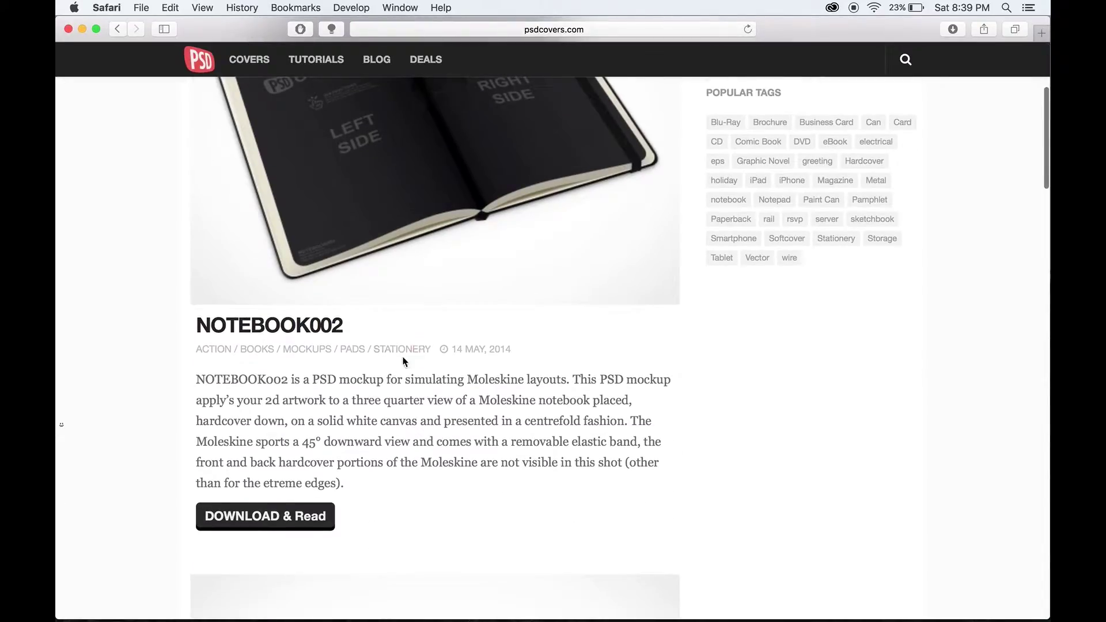
click(267, 518)
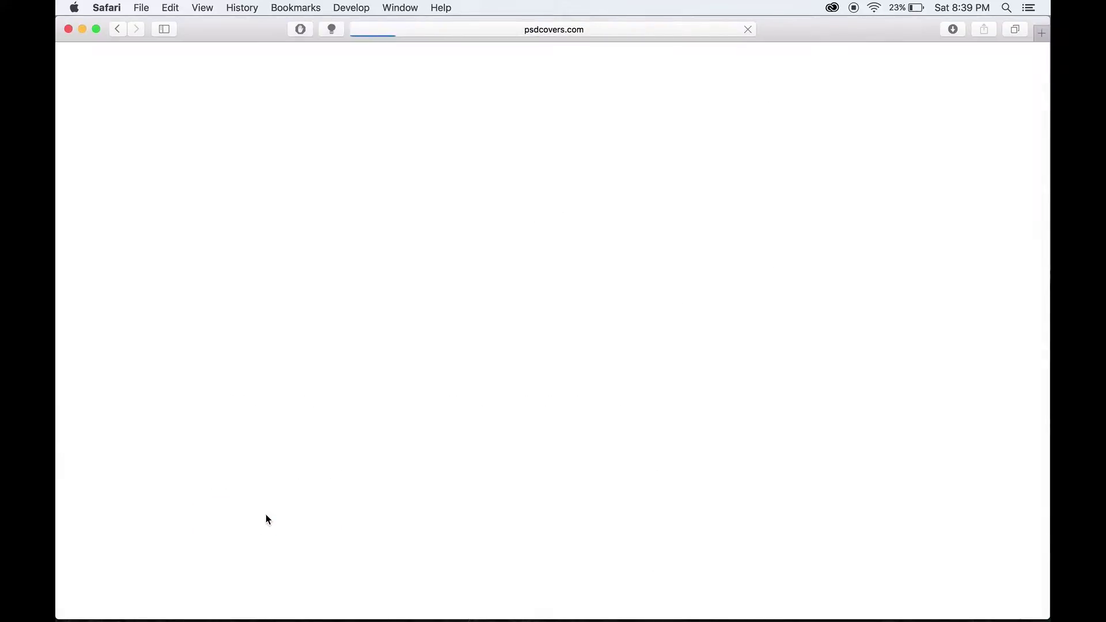
Look over the NOTEBOOK002 mockup's description and its action download
scroll(163, 470, down, 7)
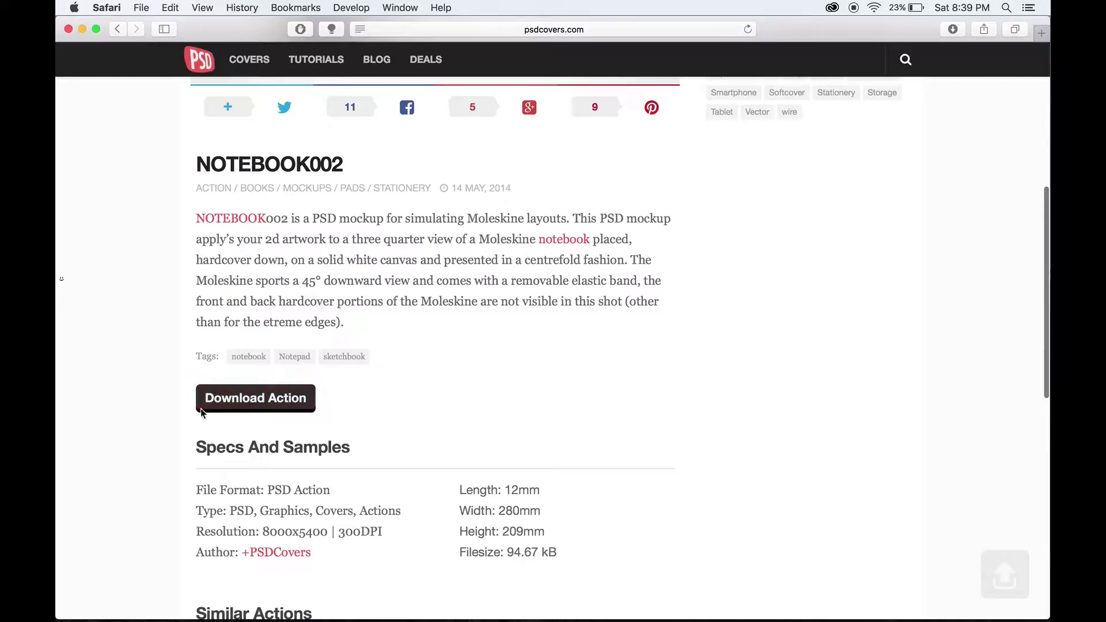
click(234, 407)
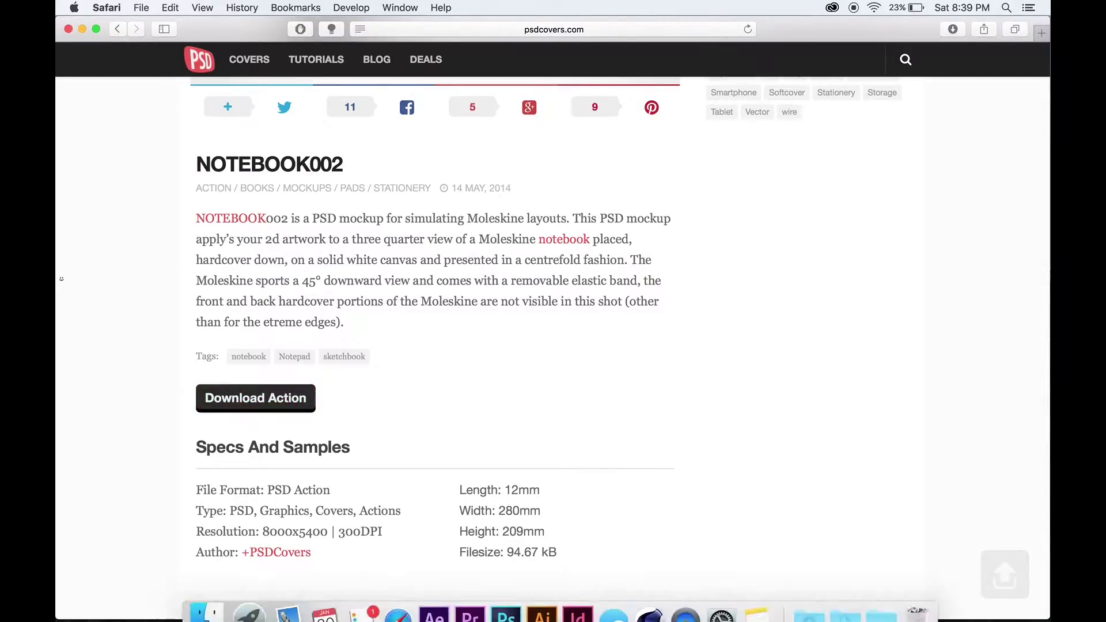
Switch to Finder and extract PSDCovers-HARDCOVER016.atn_.zip in the Tutorial Documents folder
click(189, 601)
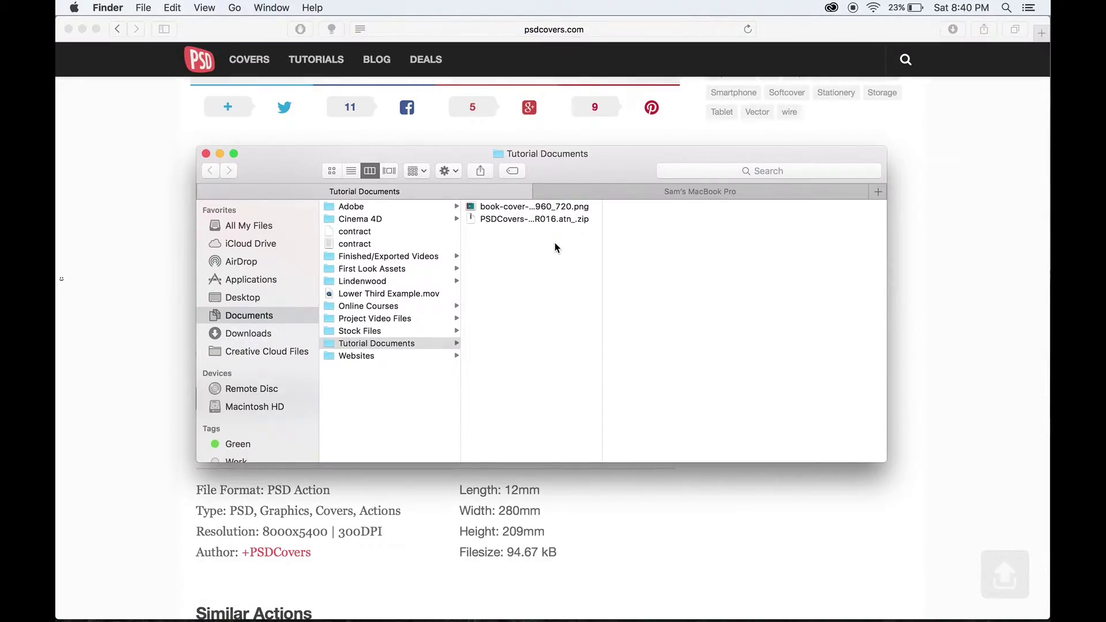
click(504, 222)
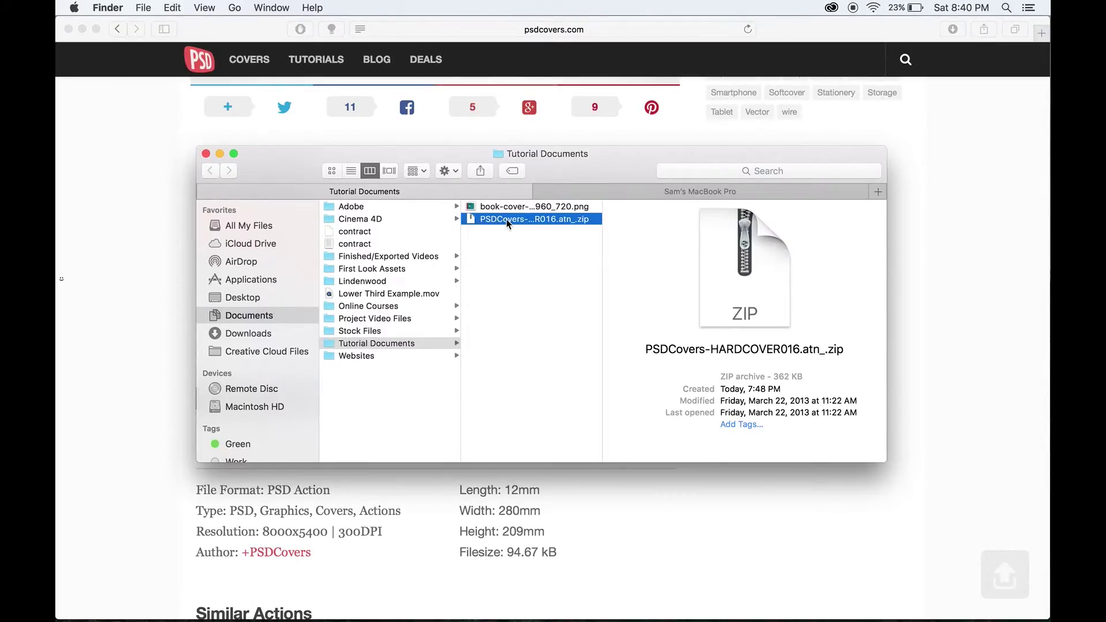
click(506, 219)
double_click(507, 222)
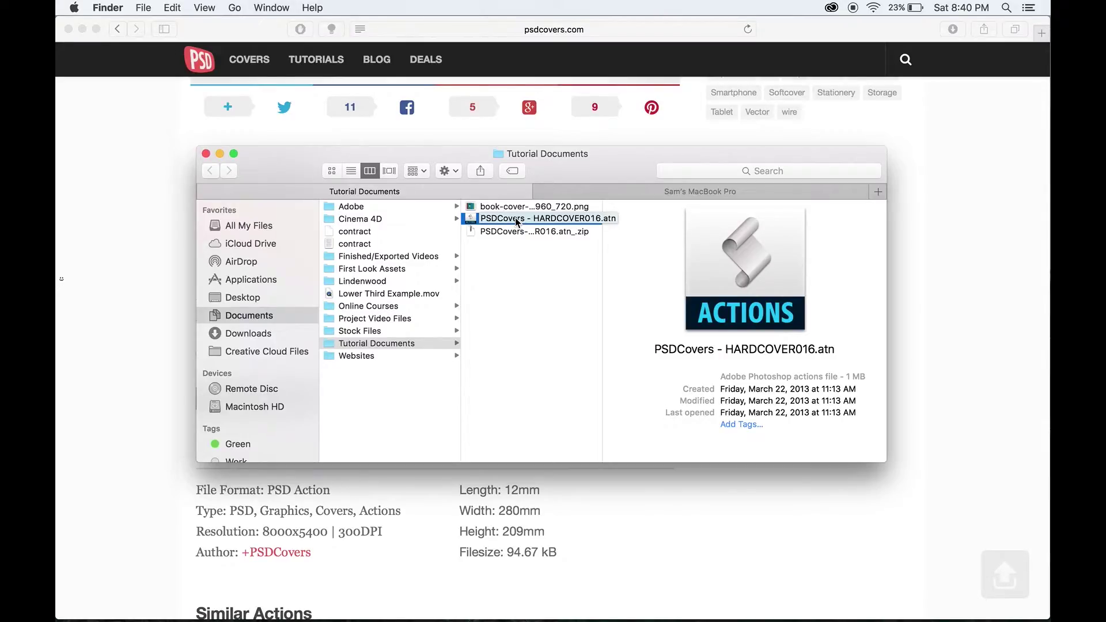
Switch to Photoshop and close both open documents, Untitled-1 copy and Untitled-1, without saving
key(ctrl+Right)
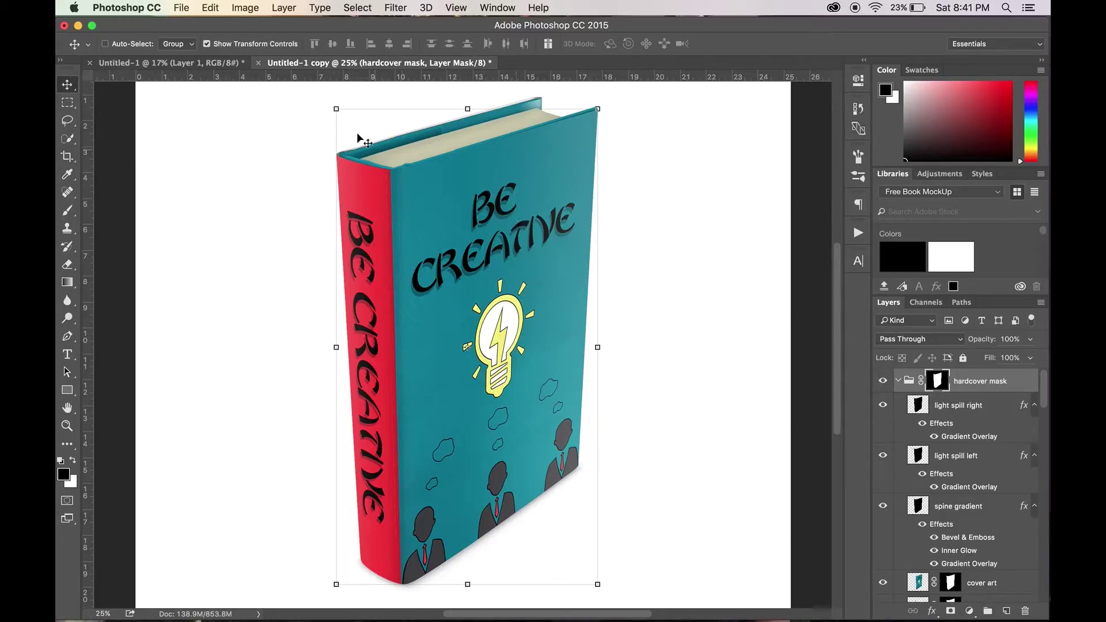
click(259, 63)
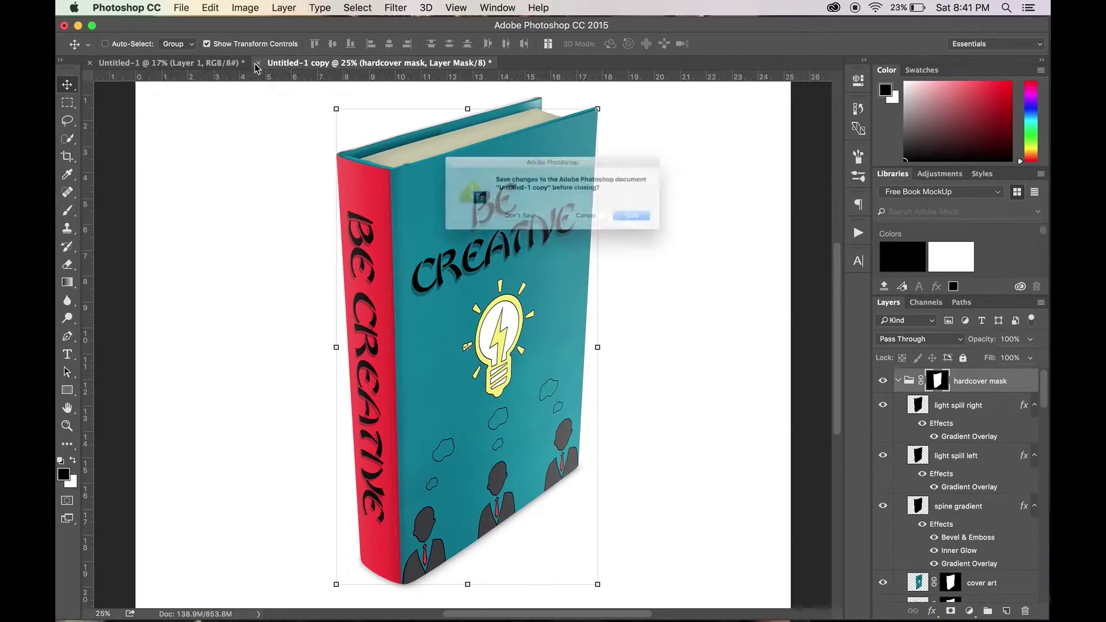
click(506, 226)
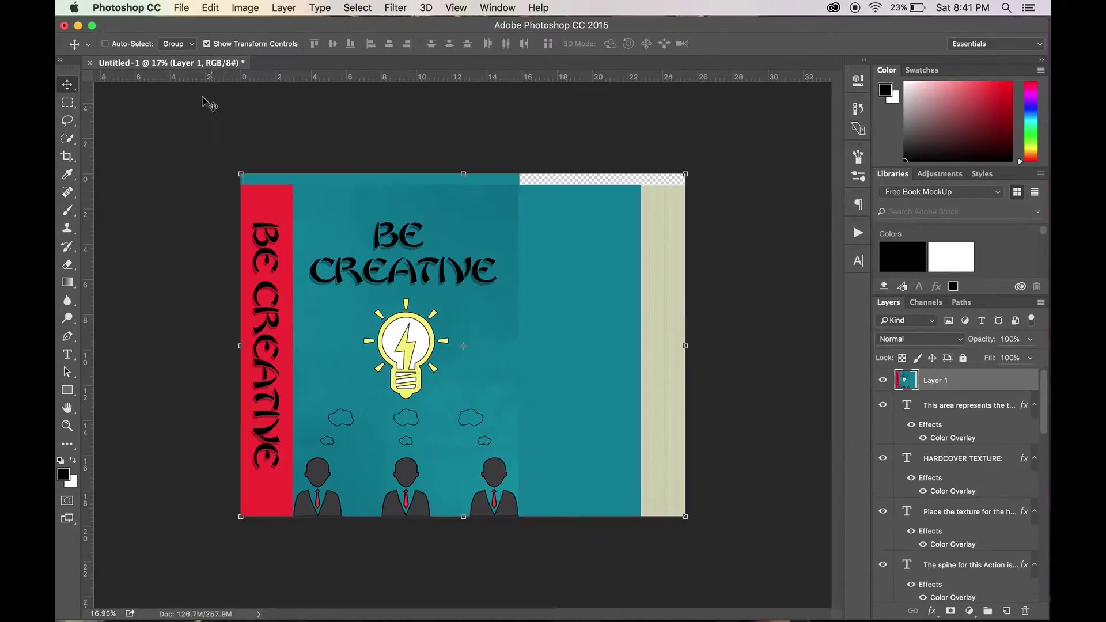
click(89, 63)
click(506, 225)
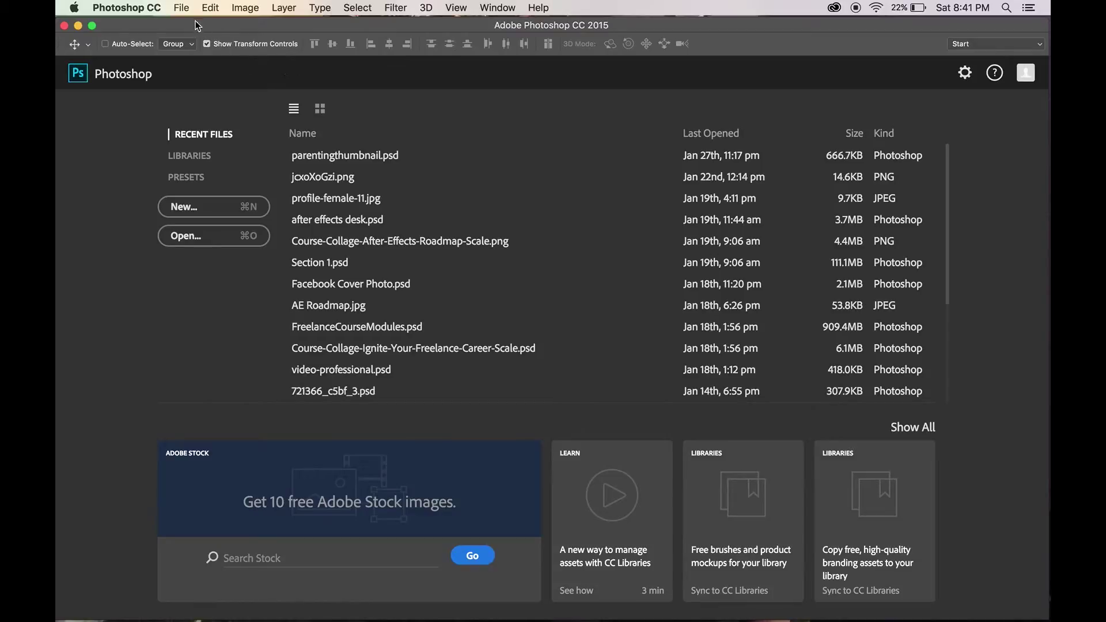
Create a new blank document with a white background
click(182, 8)
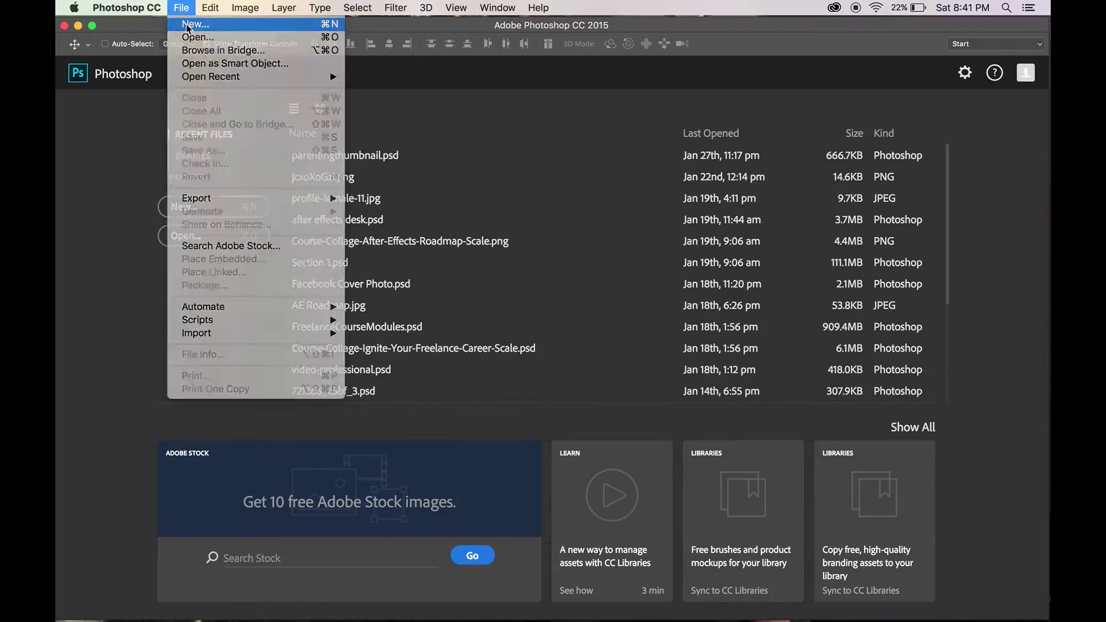
click(185, 20)
click(681, 184)
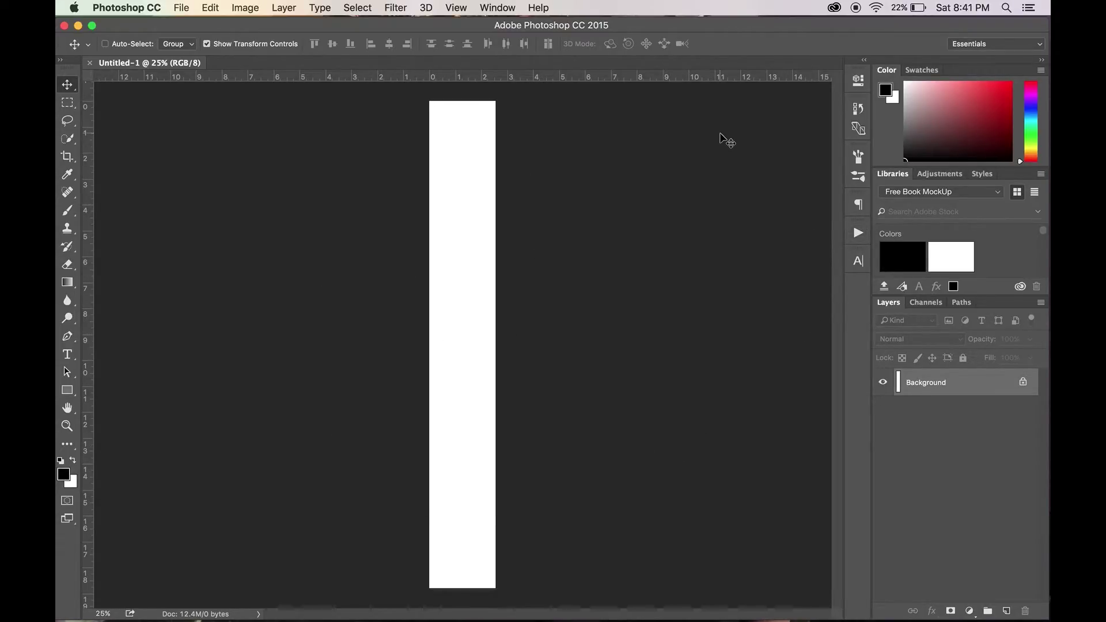
Show the loaded actions and select STEP 1 Prepare Template in the PSDCovers - HARDCOVER016 set
click(504, 6)
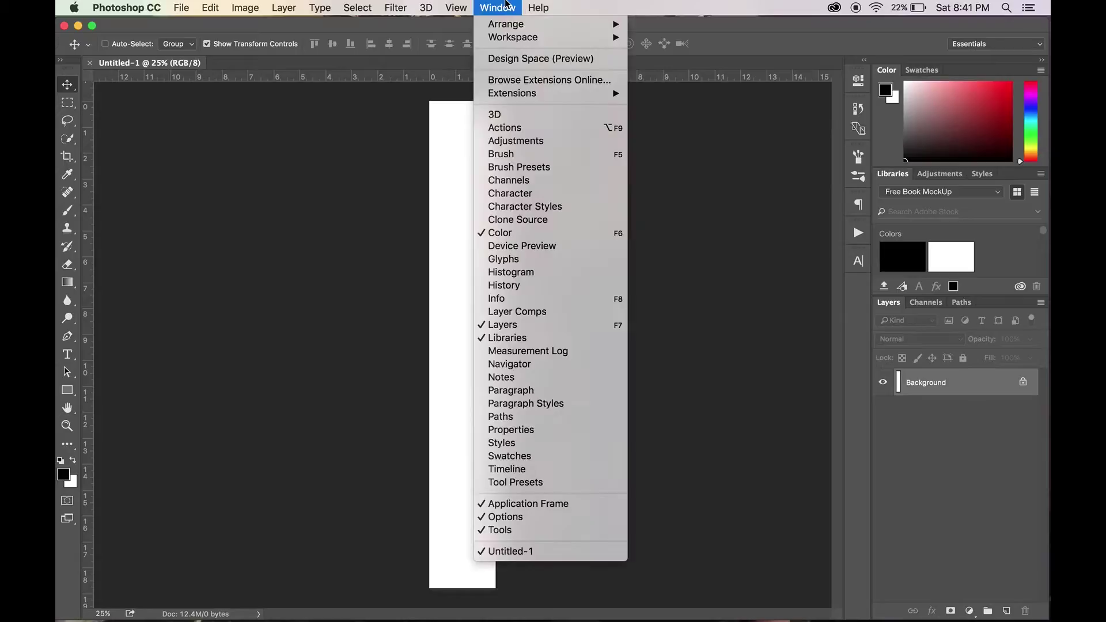
click(504, 132)
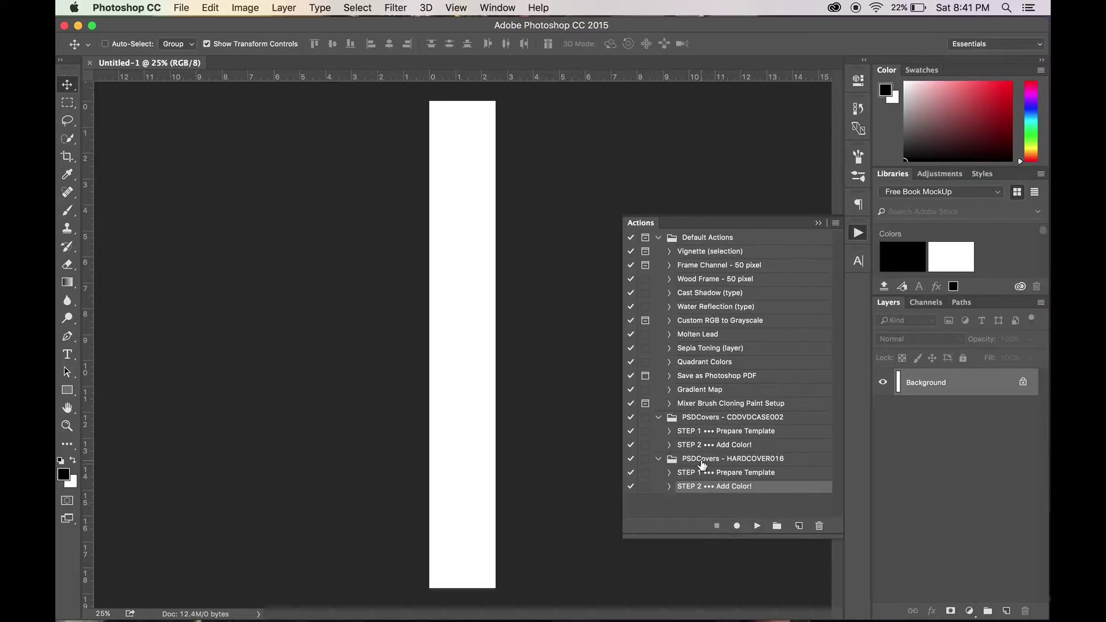
click(677, 462)
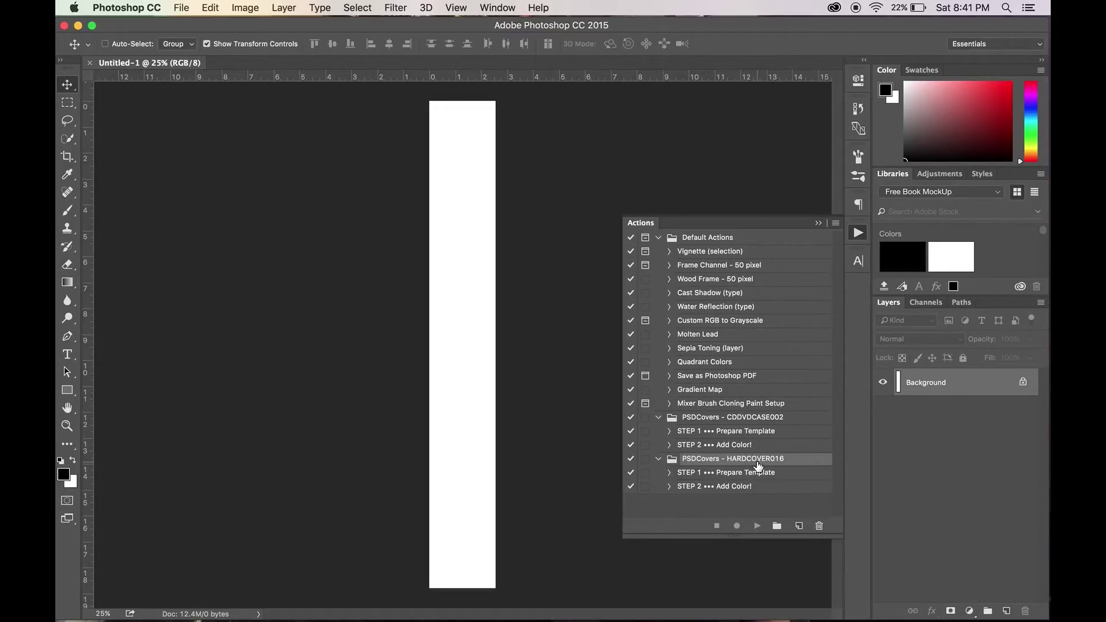
click(711, 473)
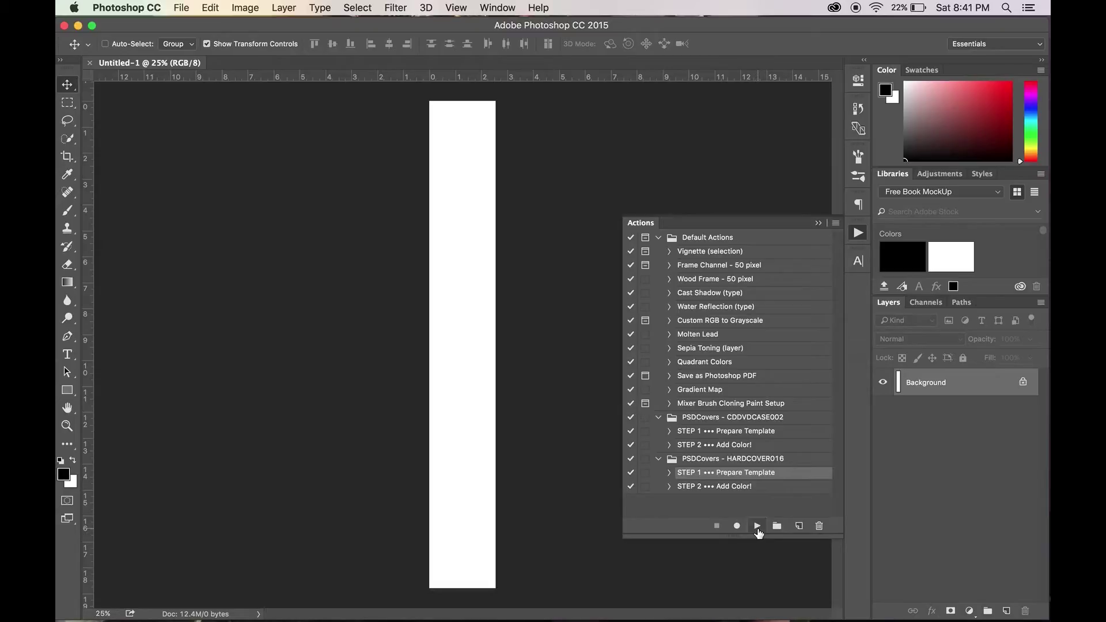
Expand the HARDCOVER016 Prepare Template action, look through its recorded commands, and collapse it again
click(669, 473)
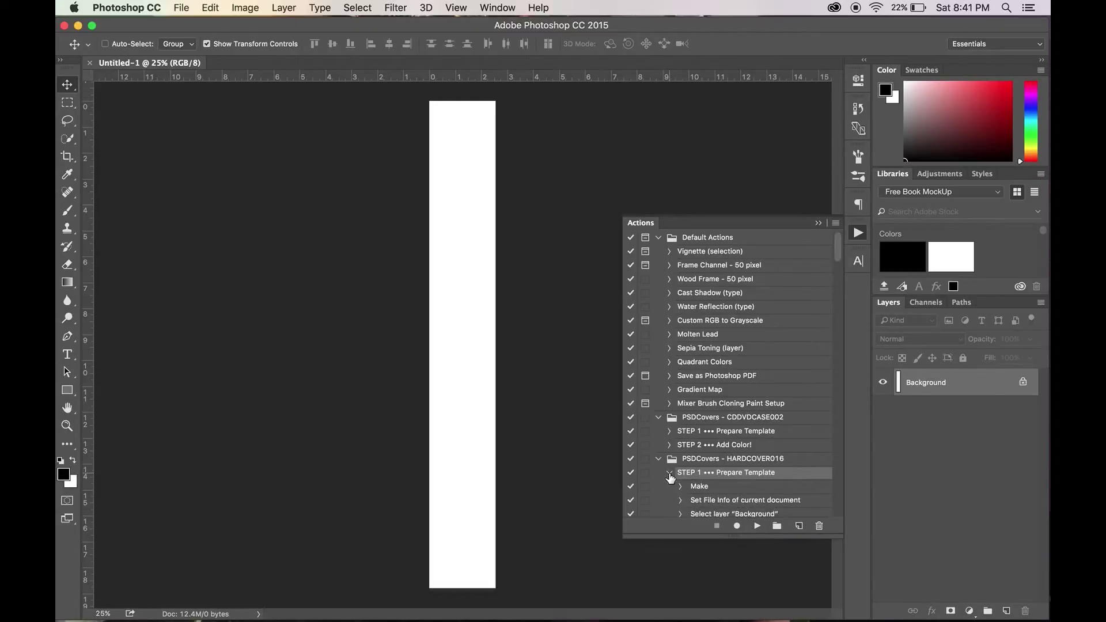
scroll(729, 474, down, 5)
scroll(728, 473, down, 8)
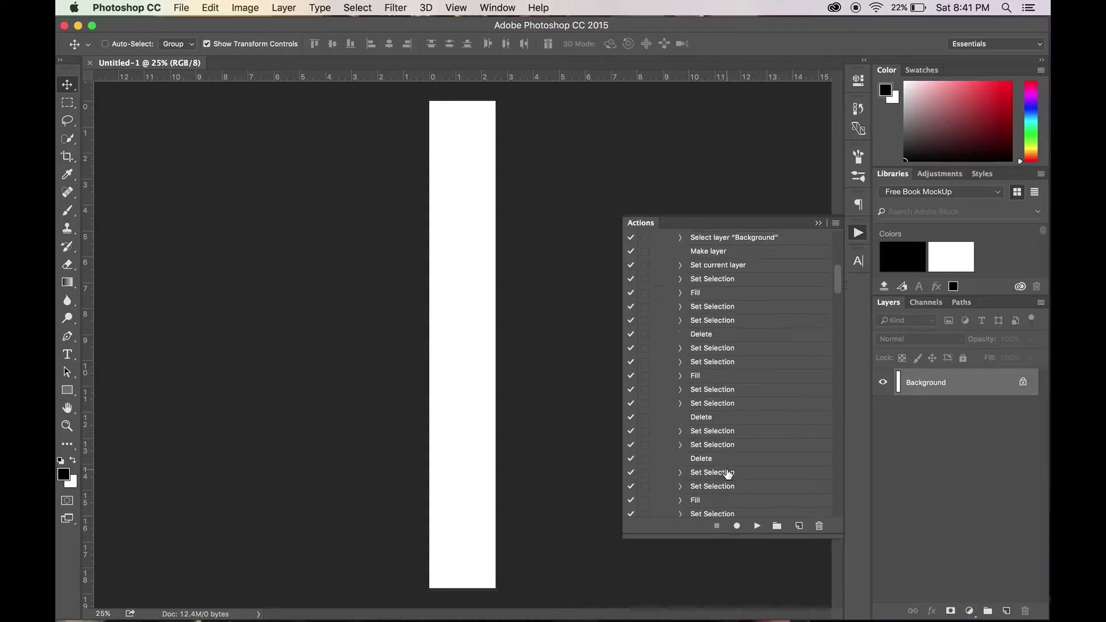
scroll(729, 474, down, 10)
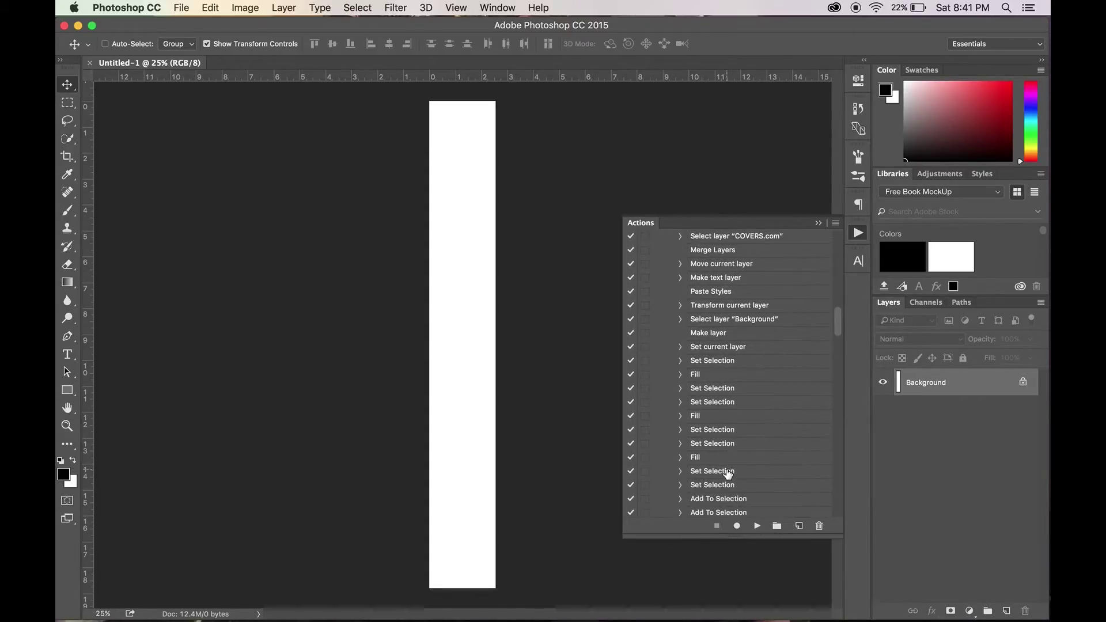
scroll(728, 473, down, 10)
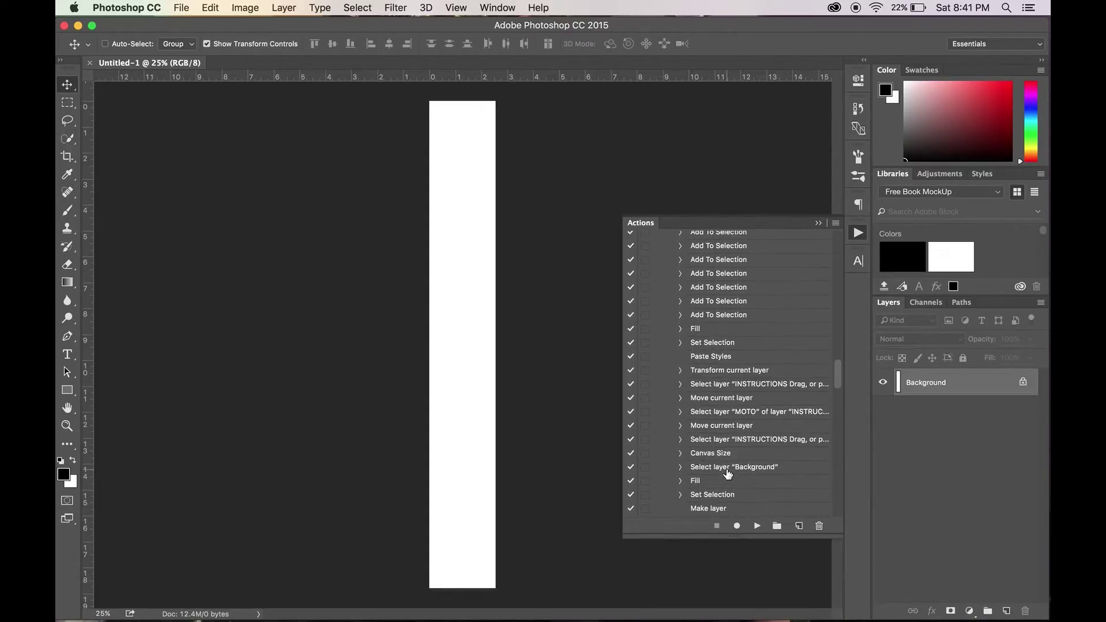
scroll(728, 473, up, 10)
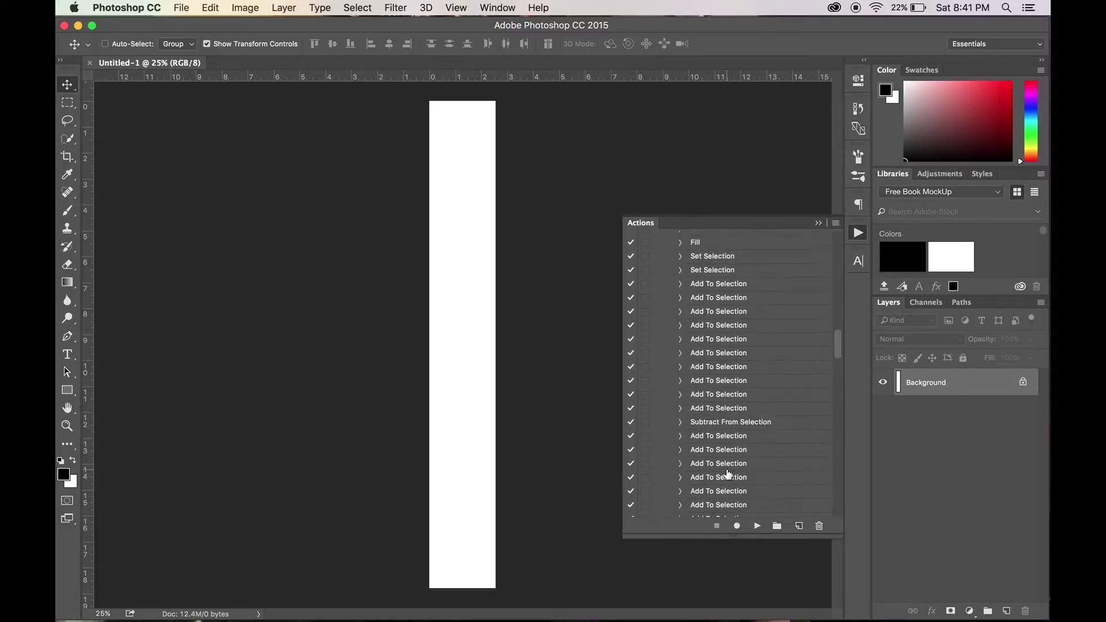
scroll(728, 474, up, 10)
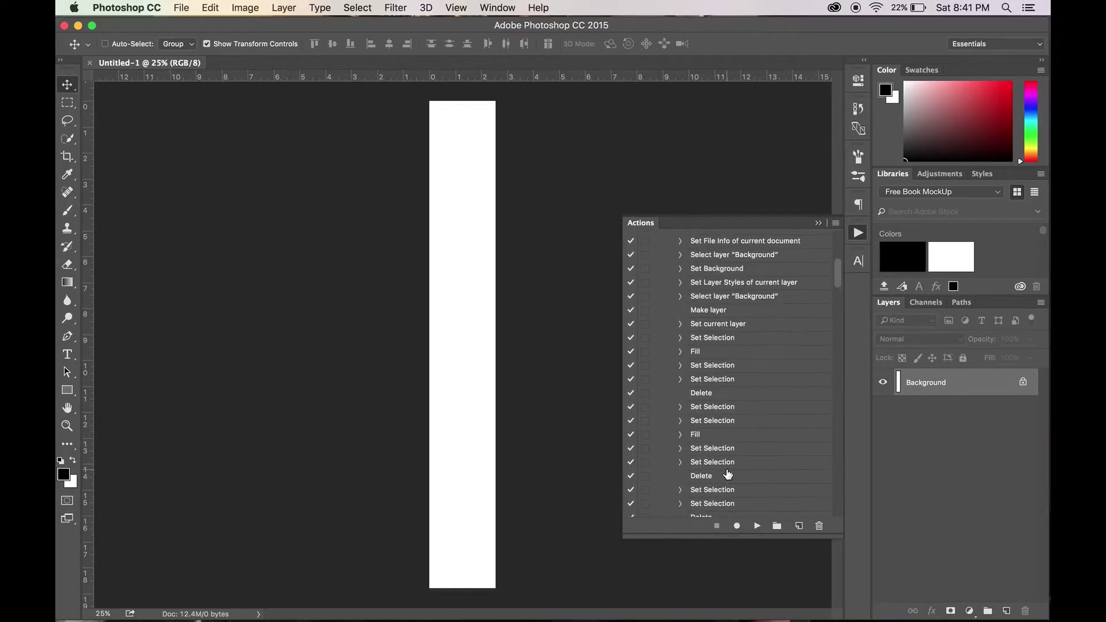
scroll(728, 473, down, 4)
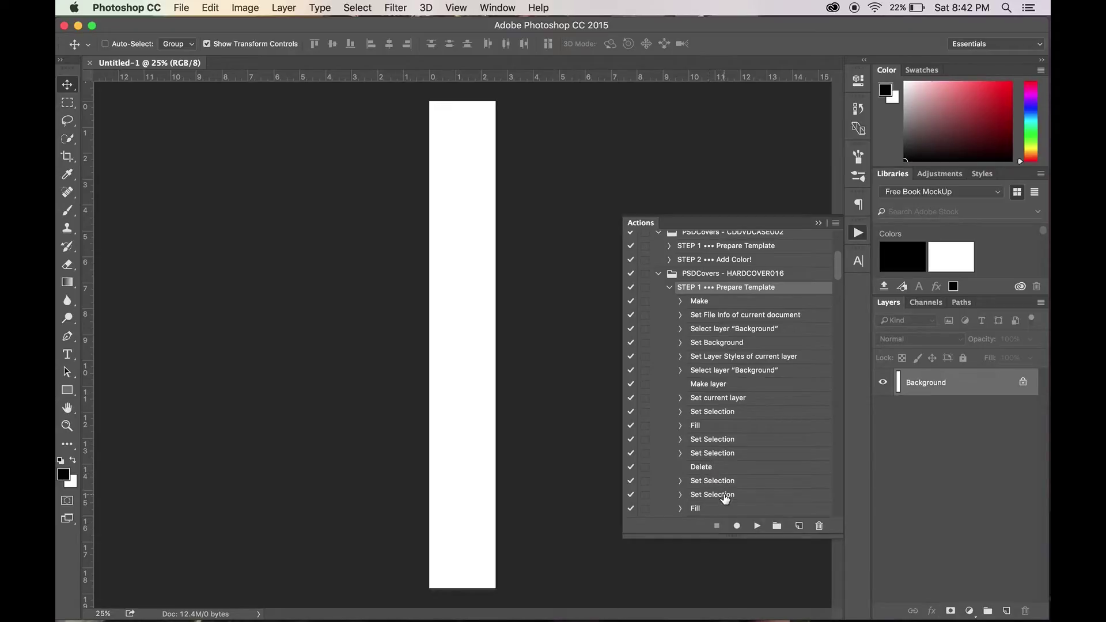
scroll(725, 499, down, 4)
scroll(725, 499, down, 8)
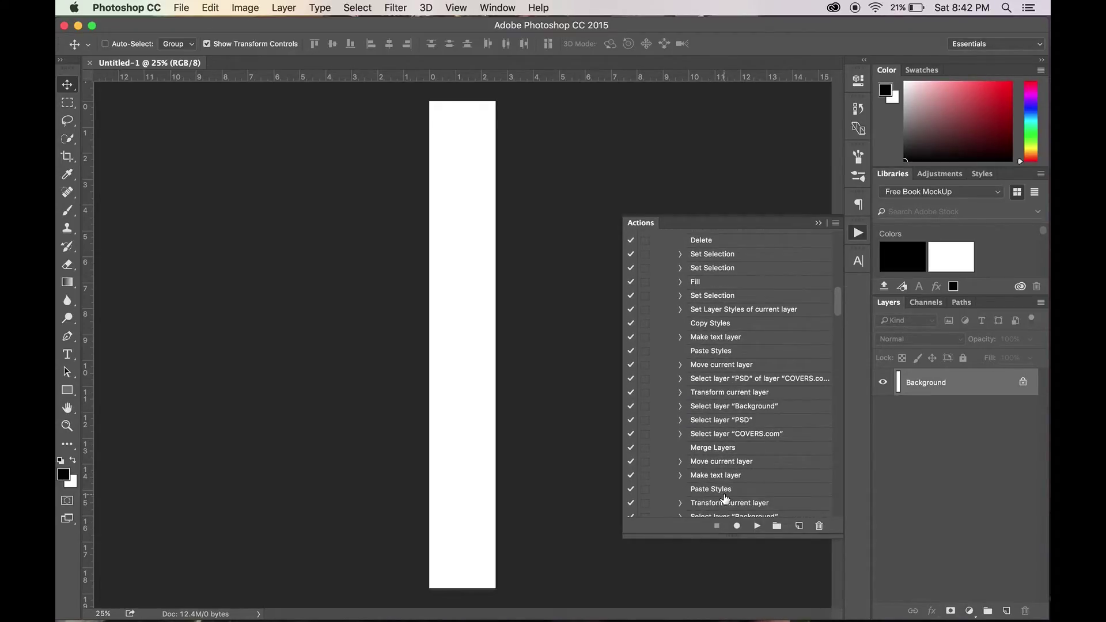
scroll(725, 499, up, 12)
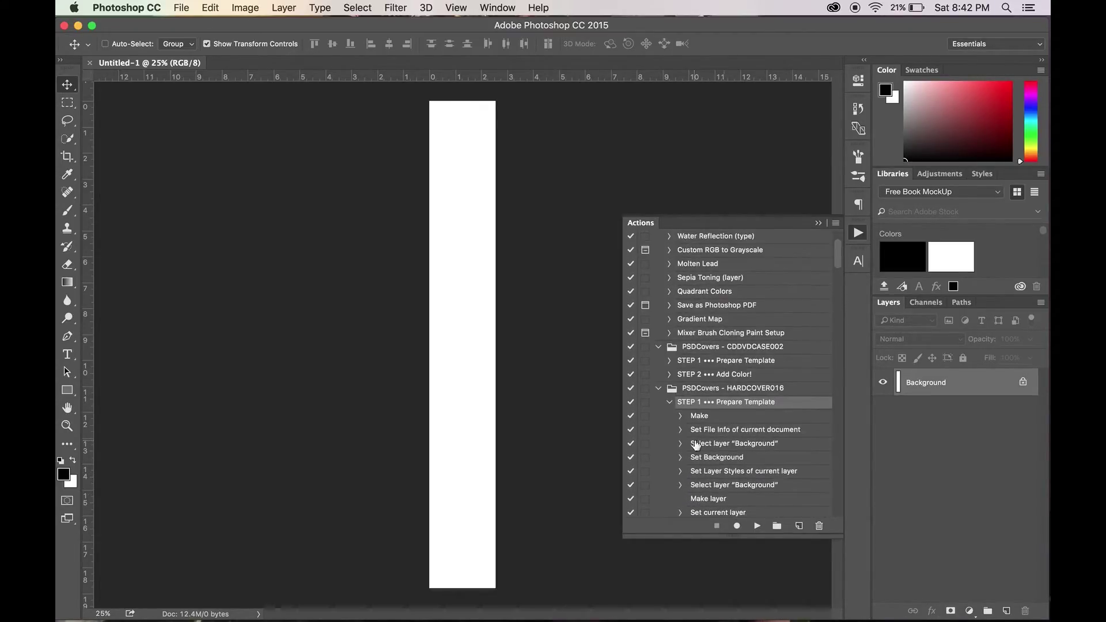
click(671, 403)
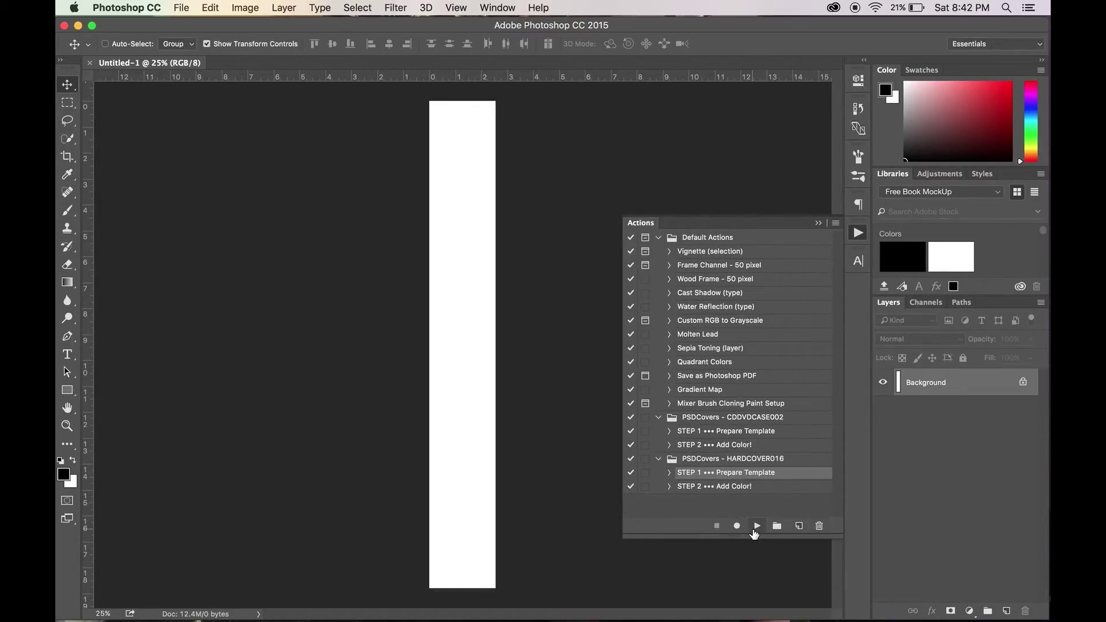
Play the HARDCOVER016 Prepare Template action and read the artwork instructions on the generated template
click(757, 525)
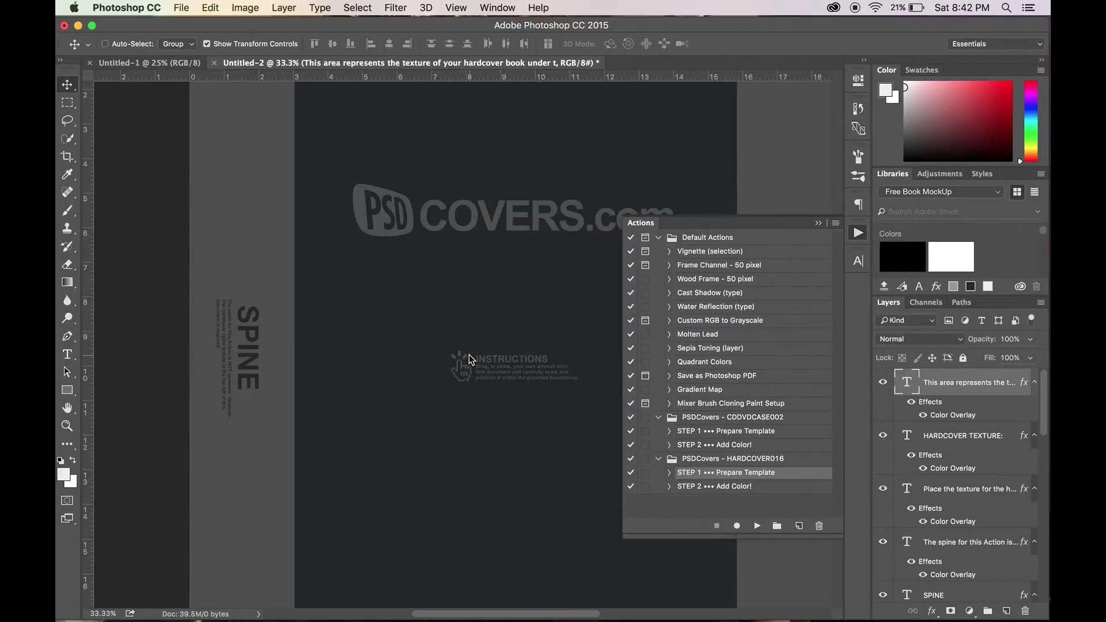
click(858, 233)
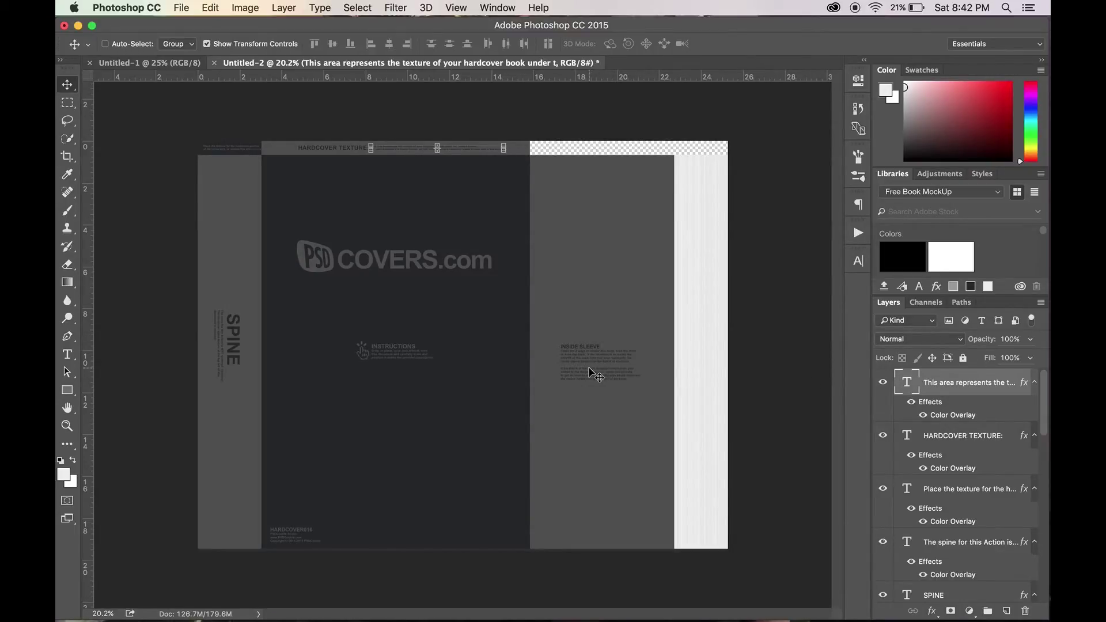
scroll(369, 312, up, 5)
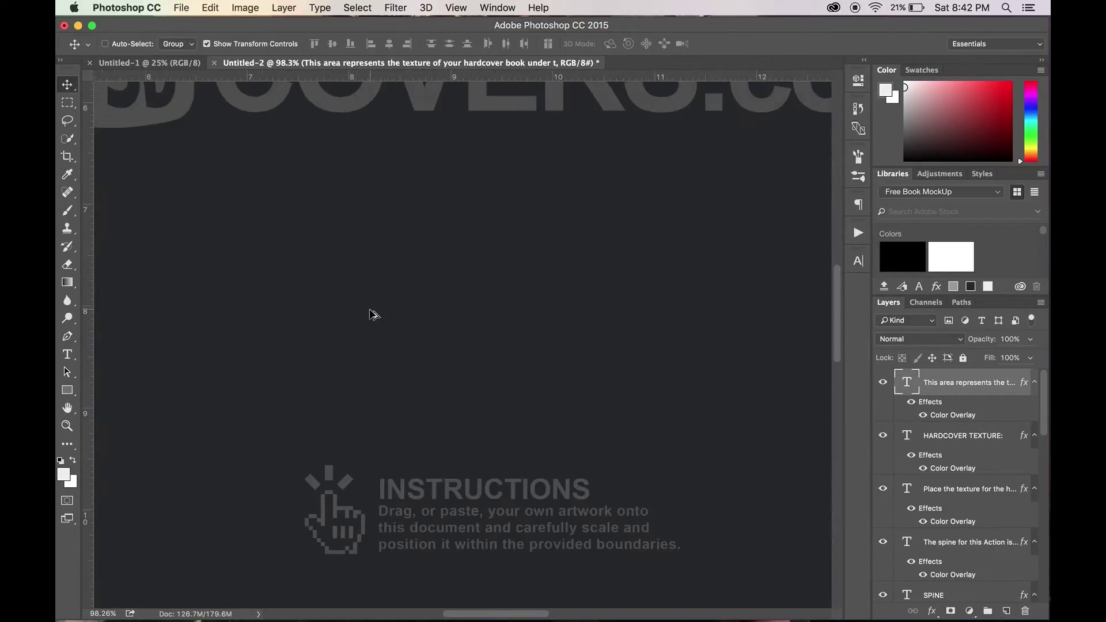
scroll(369, 312, down, 5)
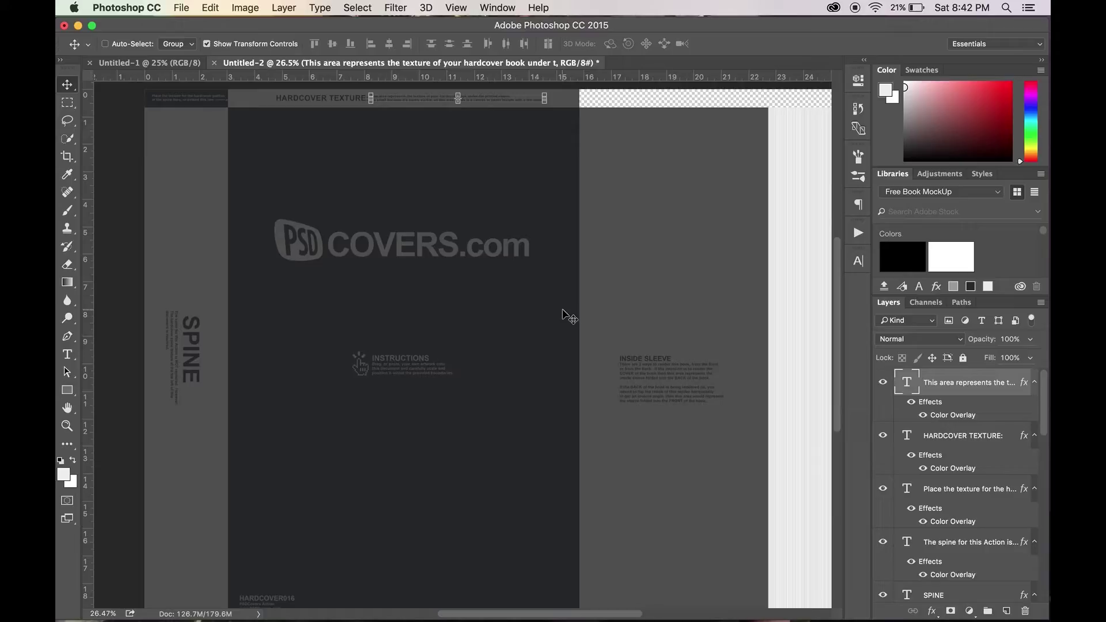
Place the book-cover-design PNG from the Tutorial Documents folder into the hardcover template document
key(ctrl+Left)
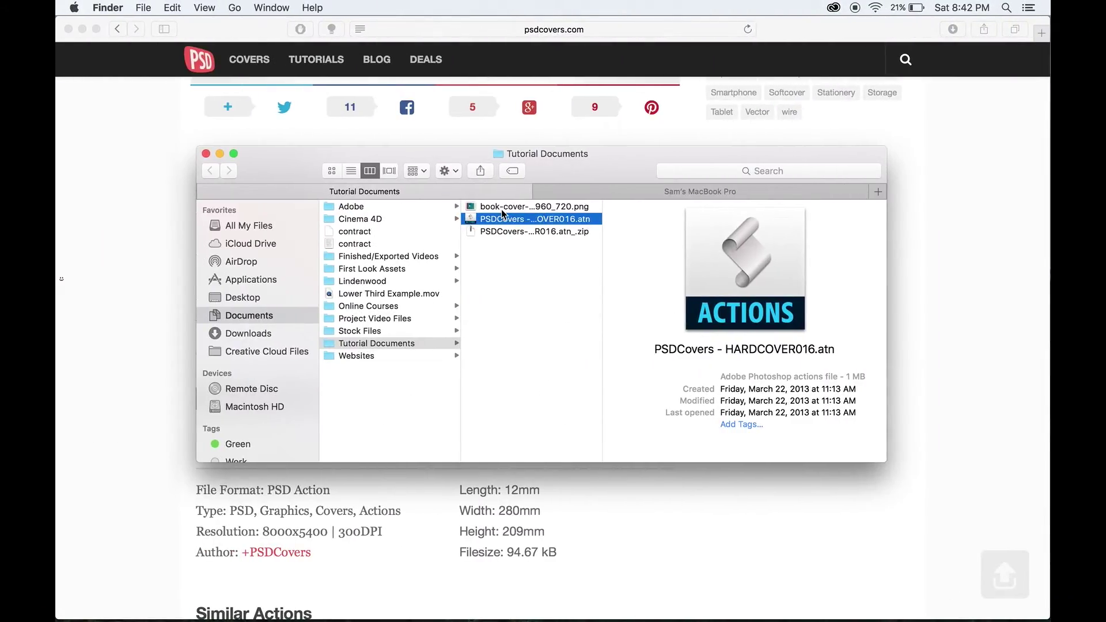
drag(501, 211, 526, 218)
key(ctrl+Right)
mouse_move(416, 290)
mouse_down()
mouse_move(409, 297)
mouse_move(424, 297)
mouse_up()
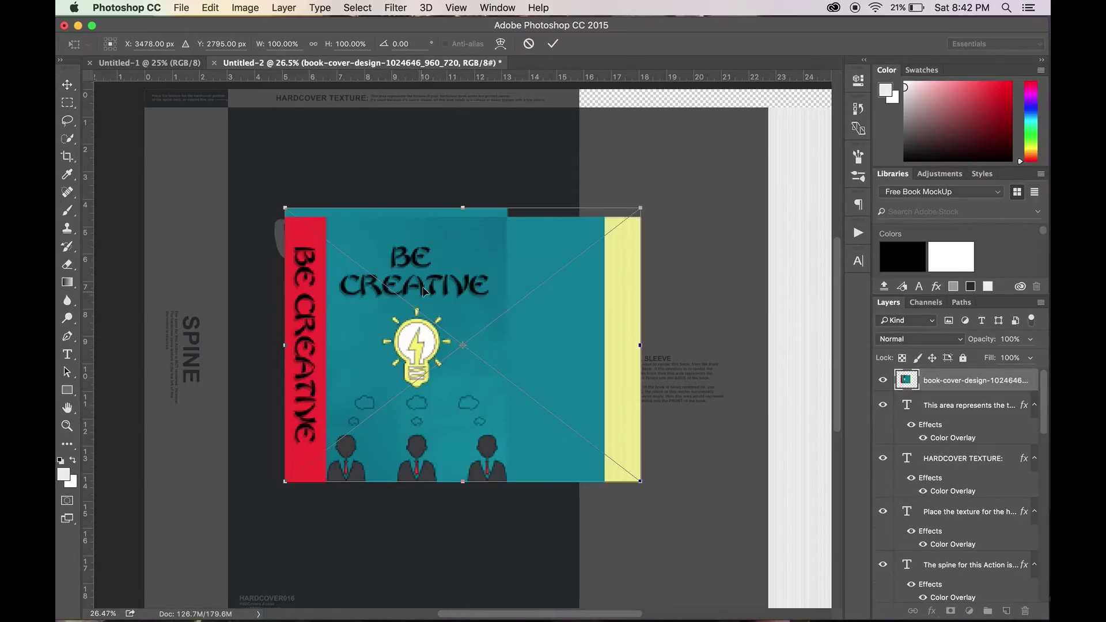
Move and scale the placed book cover to about 195% so it fills the template's boundaries, and commit the transform
drag(397, 242, 256, 124)
drag(500, 363, 775, 595)
key(super+0)
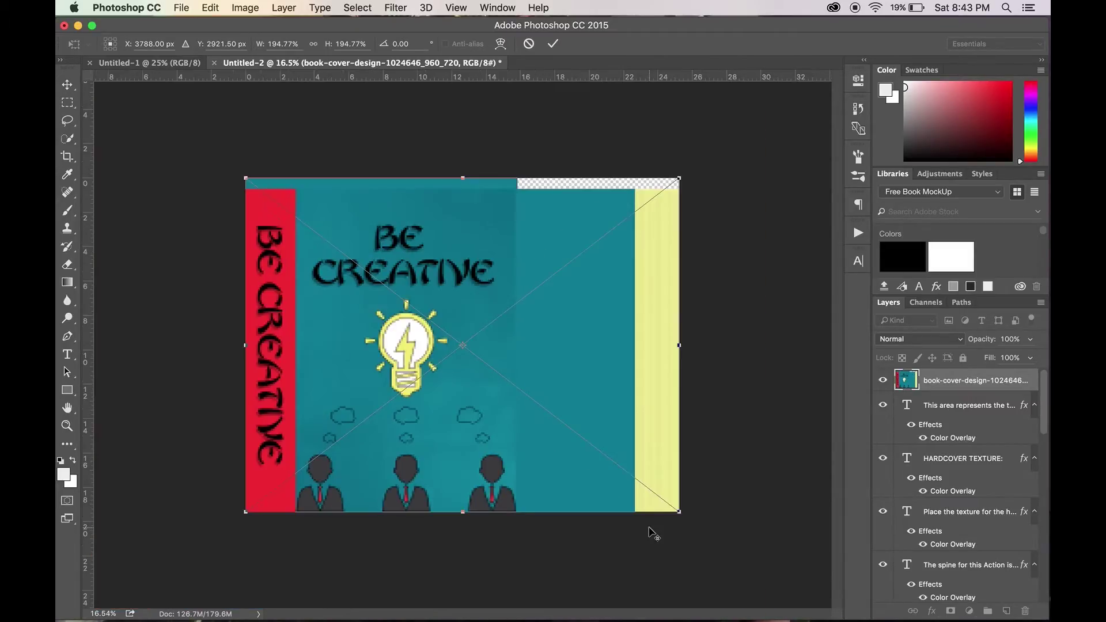
key(Return)
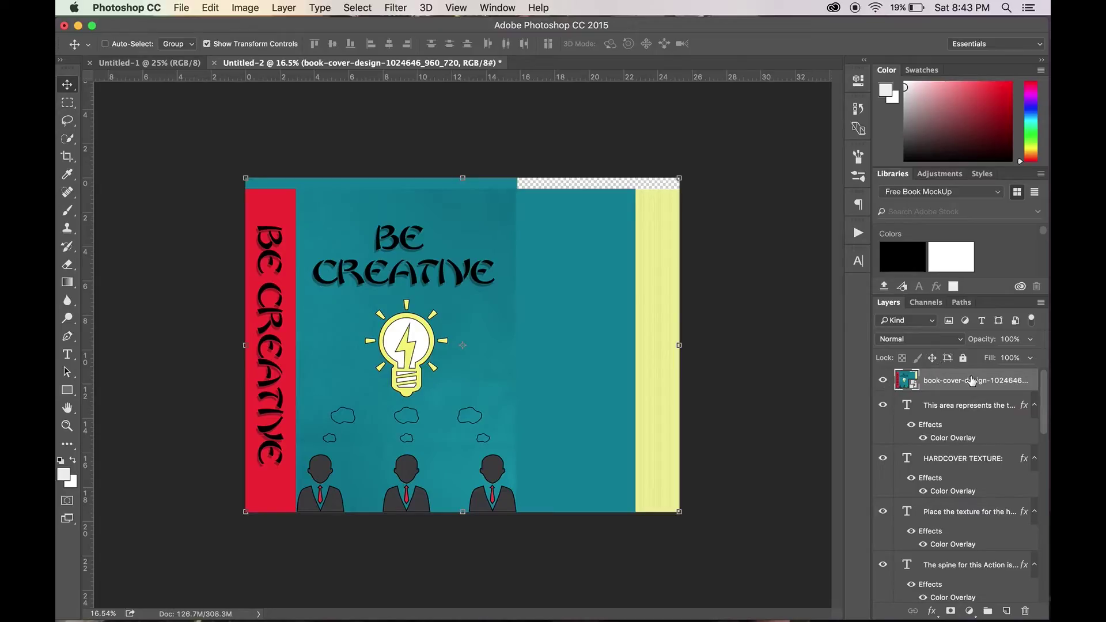
Set the book cover layer's opacity to 27% to check its alignment with the template underneath
drag(984, 341, 927, 343)
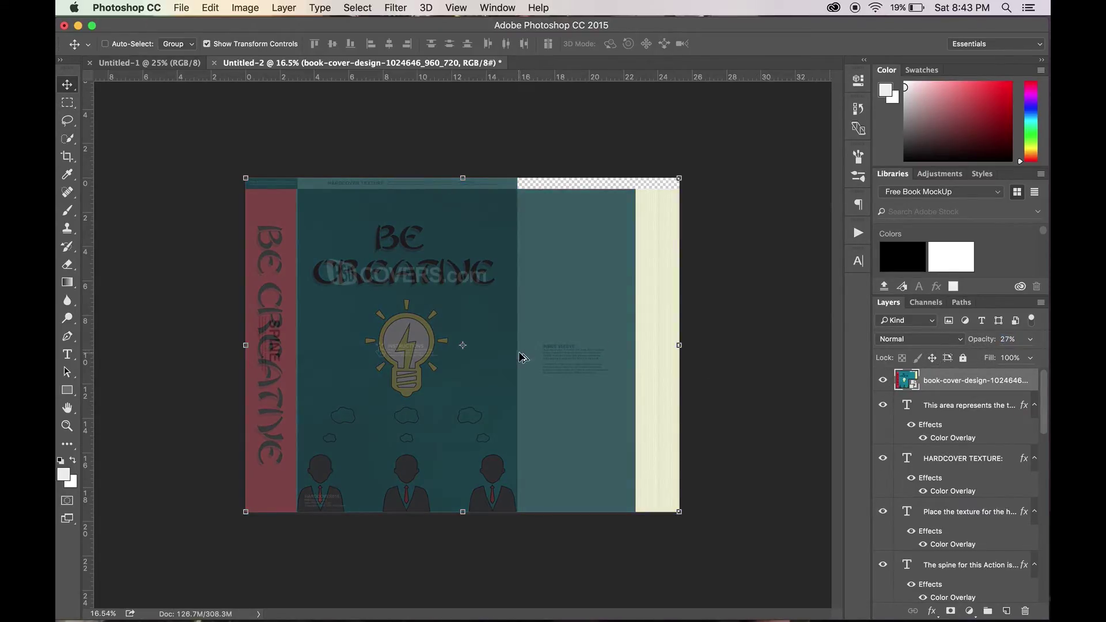
key(super+equal)
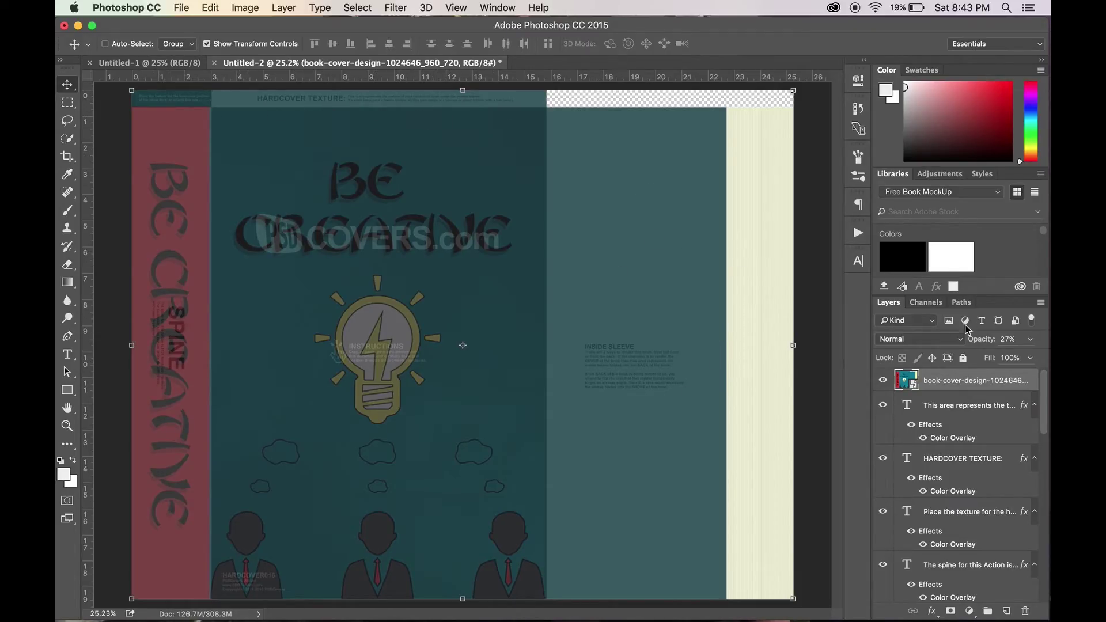
Restore the book cover layer's opacity to 100% and play the HARDCOVER016 Add Color action to render the 3D book
drag(980, 340, 1029, 346)
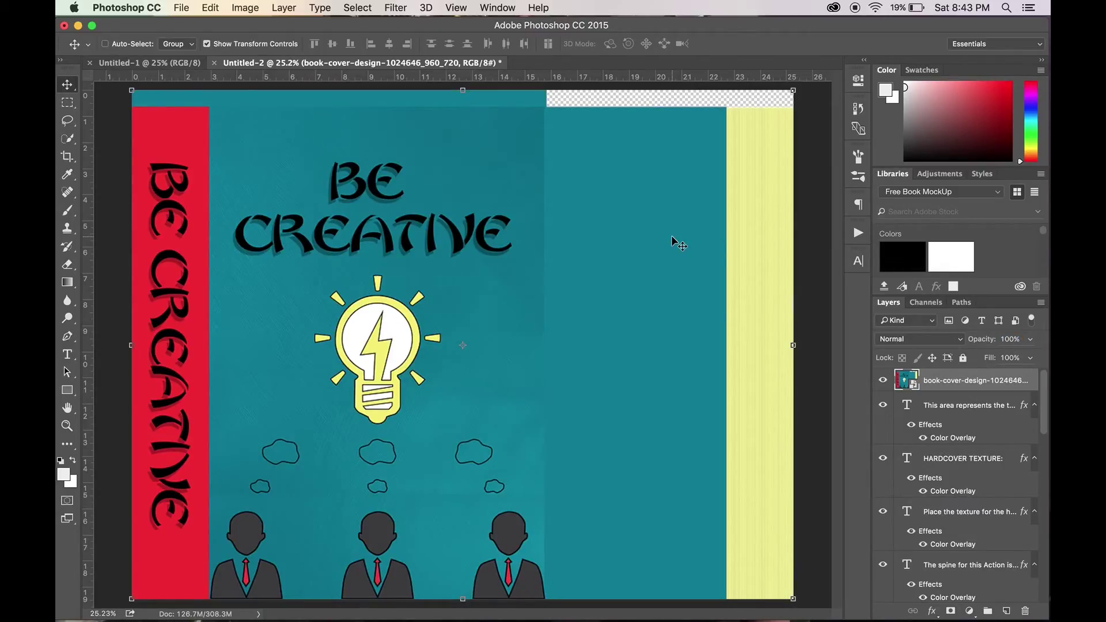
click(857, 233)
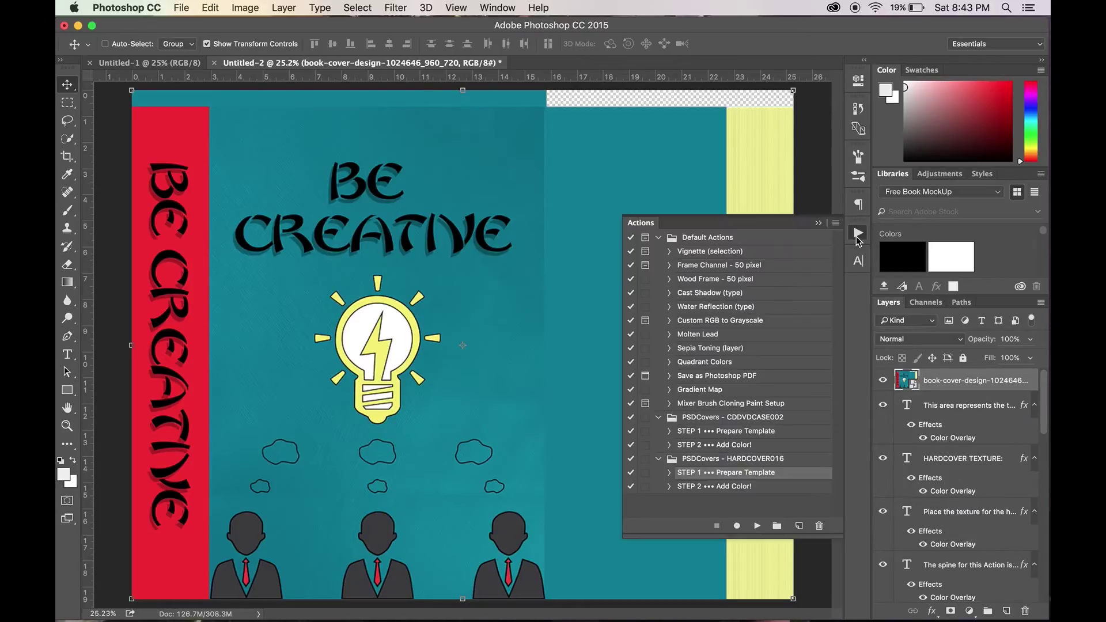
click(718, 490)
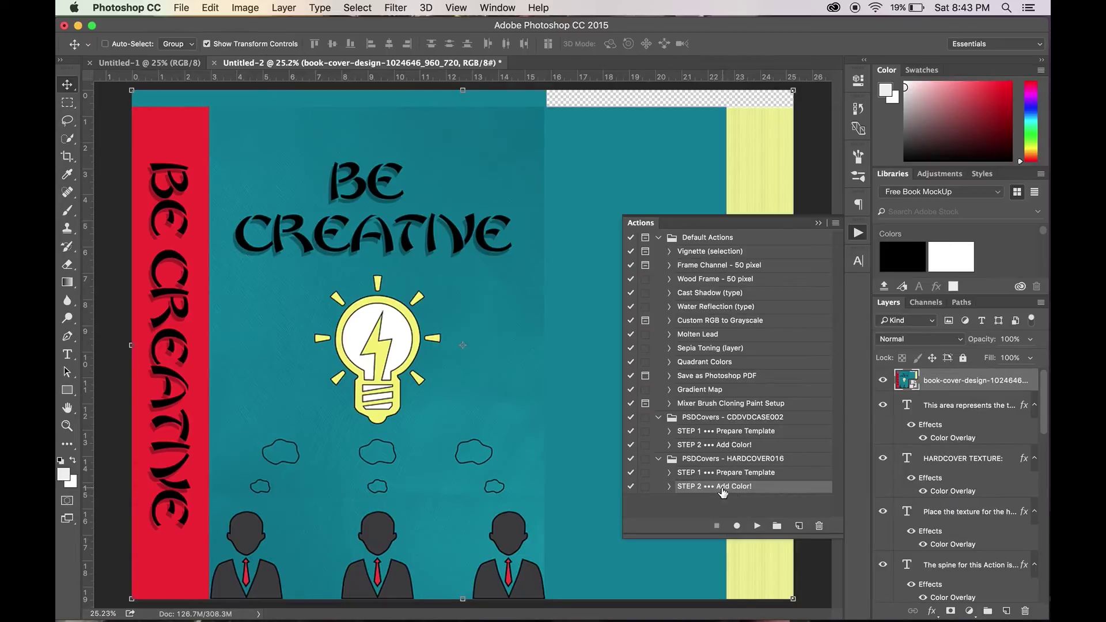
click(755, 526)
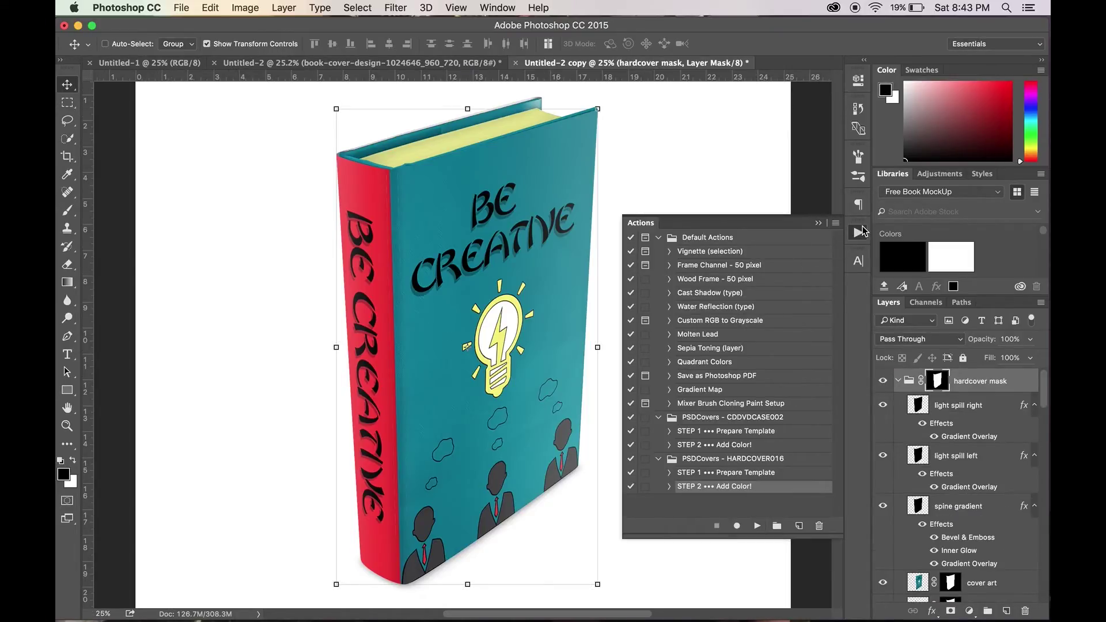
click(858, 232)
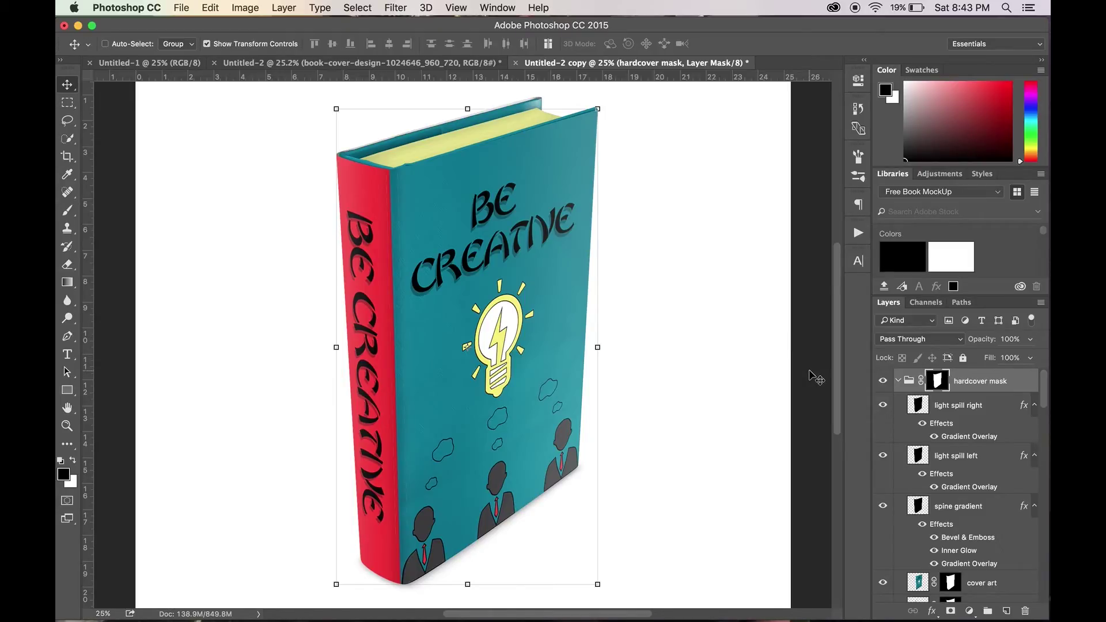
Collapse all the layer groups of the rendered book, from hardcover mask down to back sleeve mask
key(super+minus)
key(super+minus)
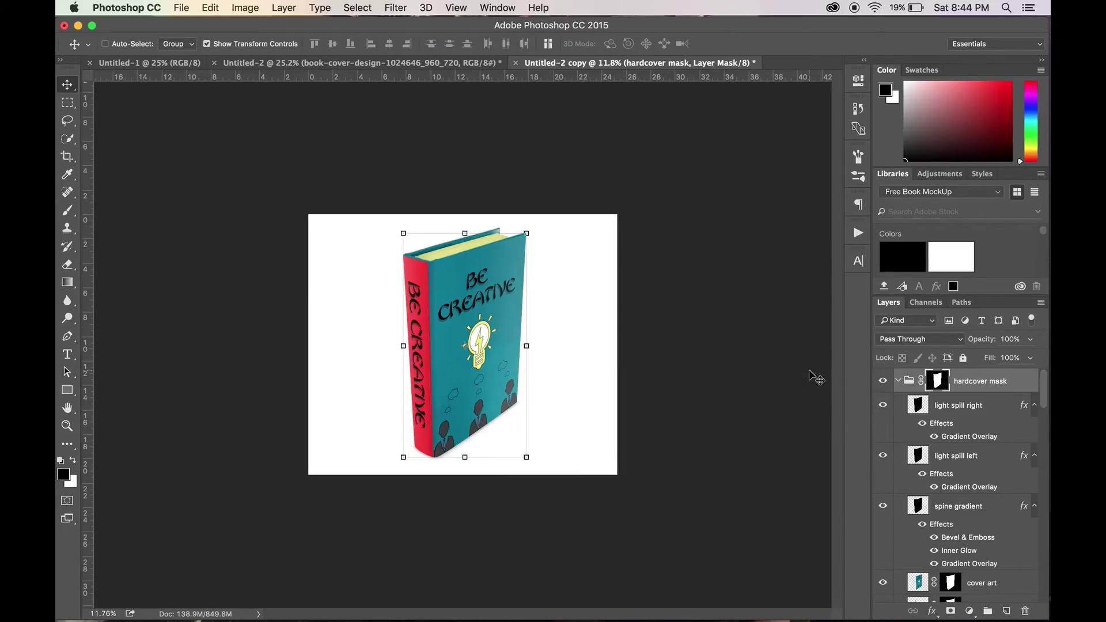
click(899, 381)
click(899, 405)
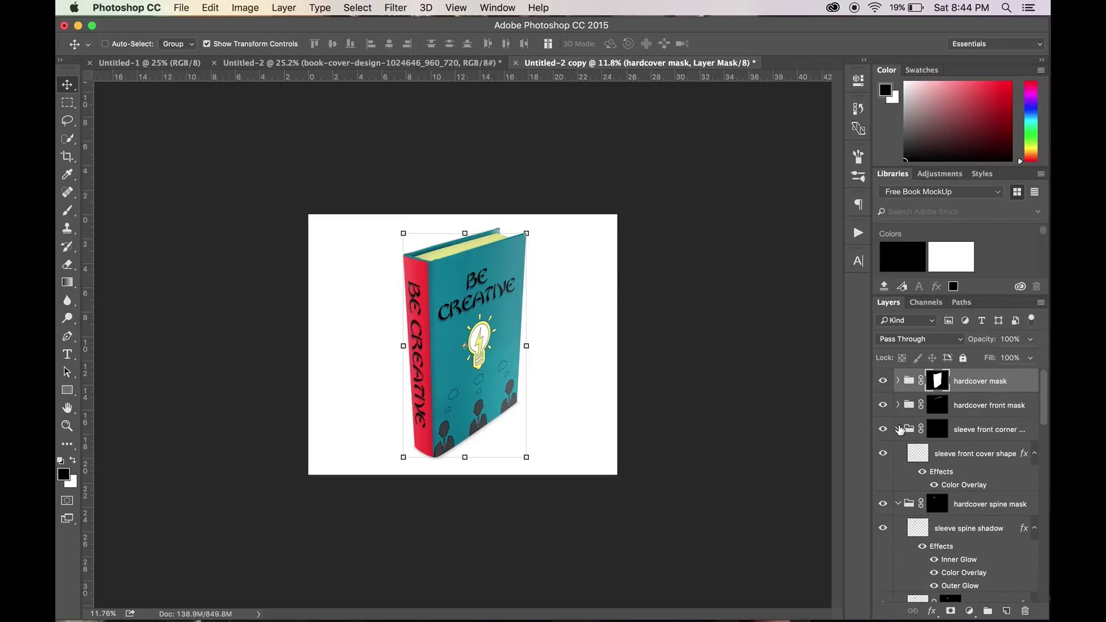
click(898, 429)
click(898, 454)
click(898, 477)
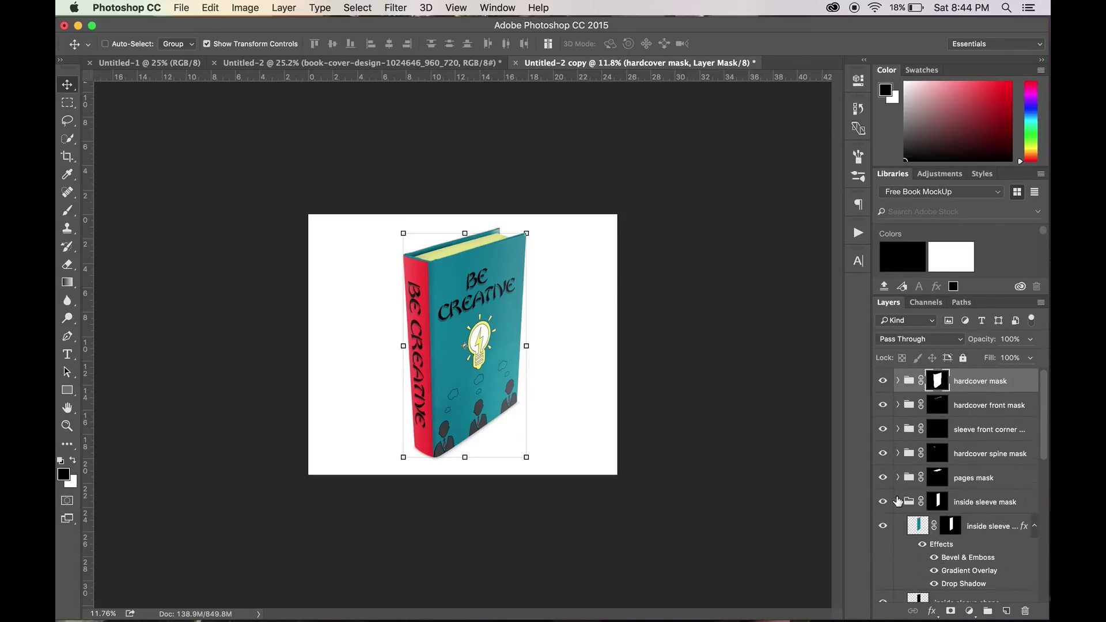
click(898, 502)
click(899, 526)
click(898, 550)
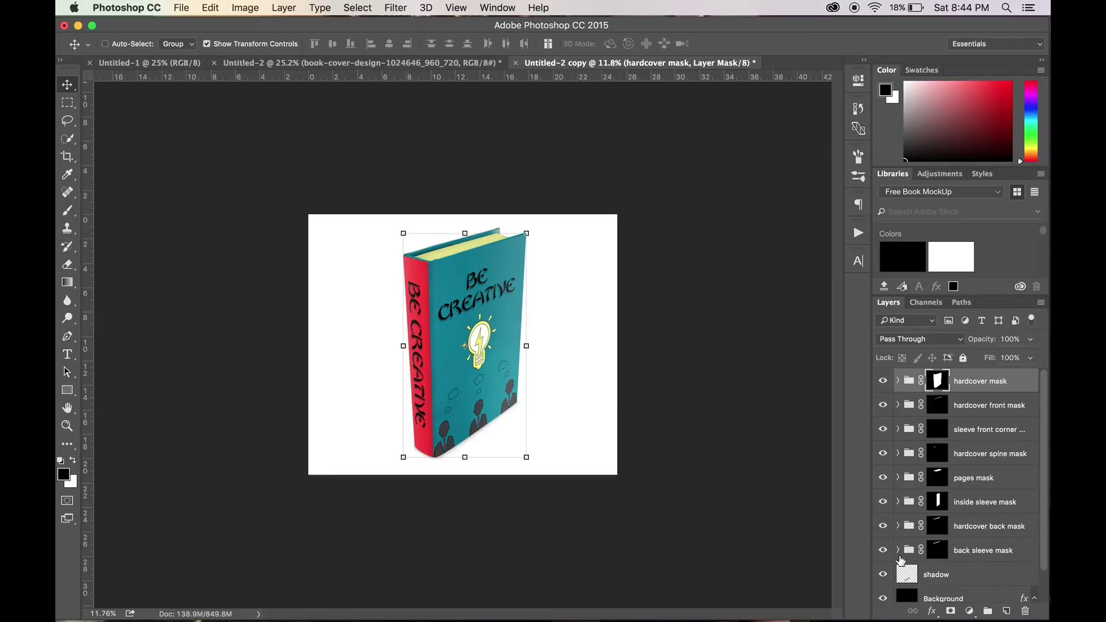
Try moving the shadow layer out to the right of the book, and undo the move
scroll(903, 573, down, 1)
click(935, 540)
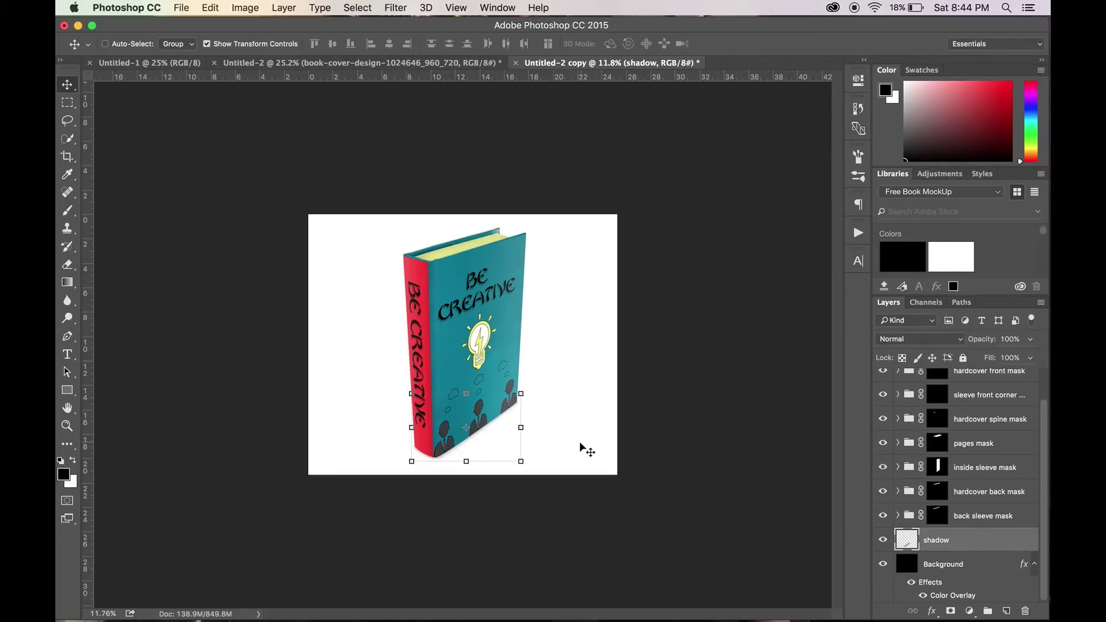
drag(499, 436, 525, 424)
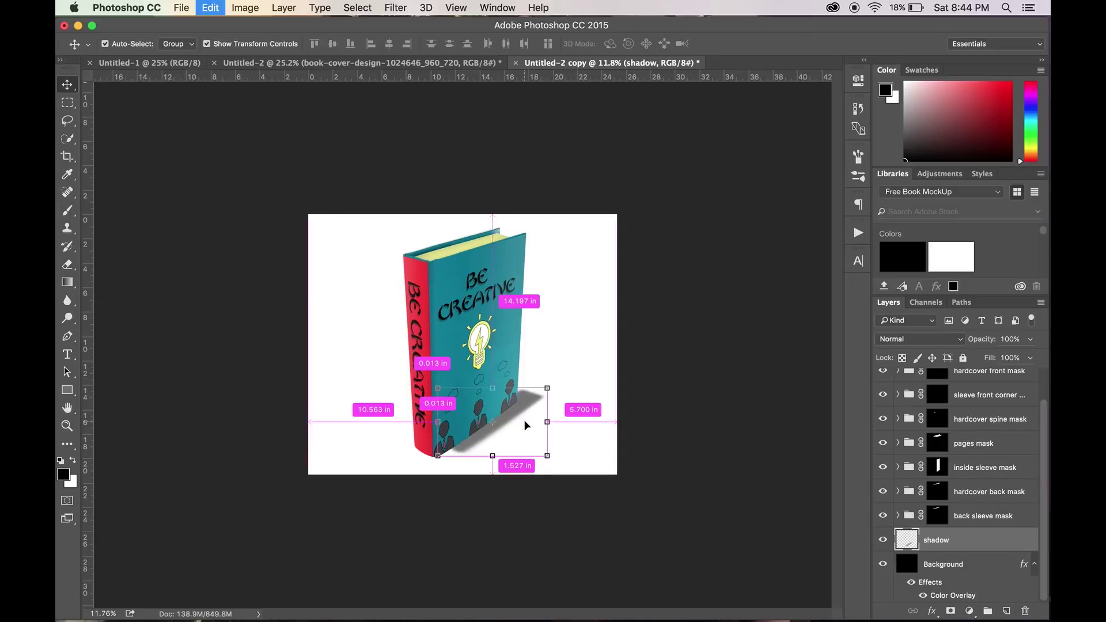
key(super+z)
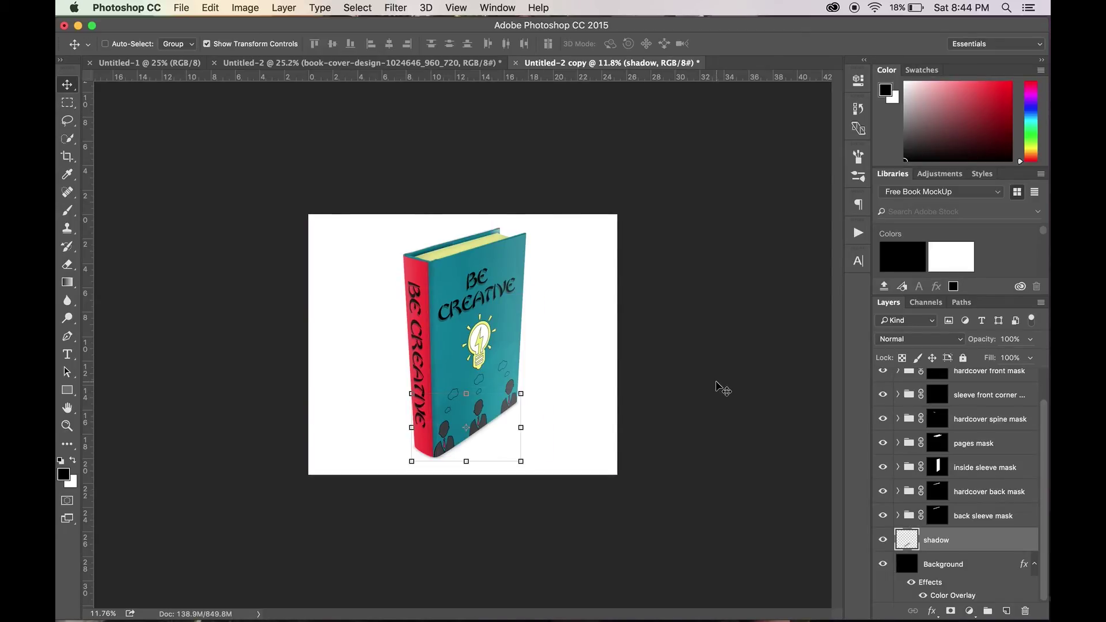
Switch to Safari to browse the book mockups on psdcovers.com, and return to Photoshop
key(ctrl+Left)
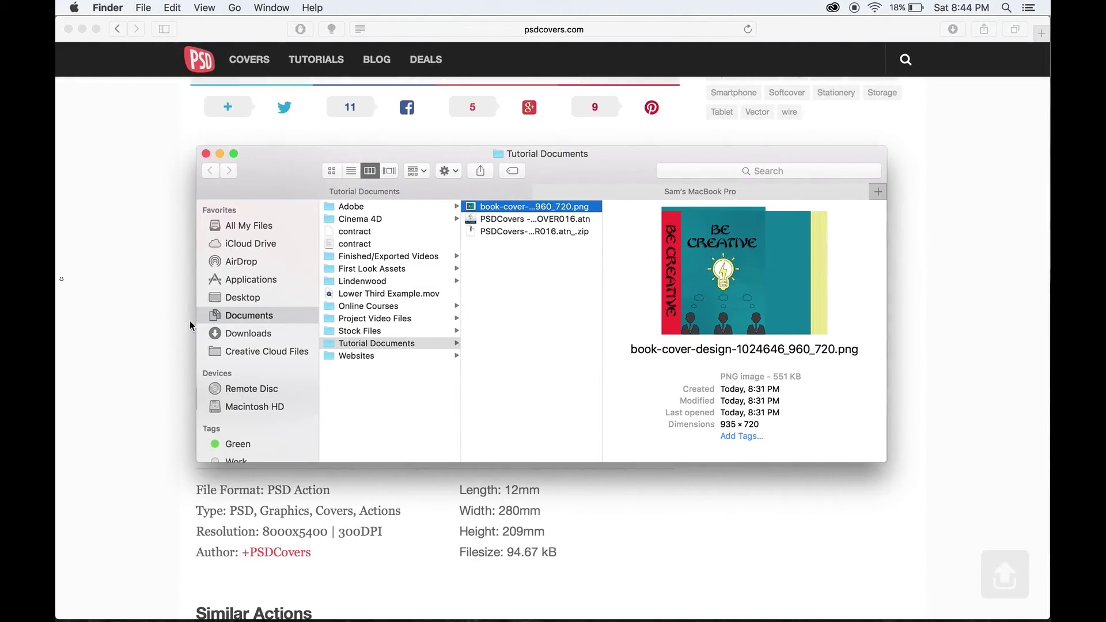
click(189, 320)
scroll(191, 320, up, 7)
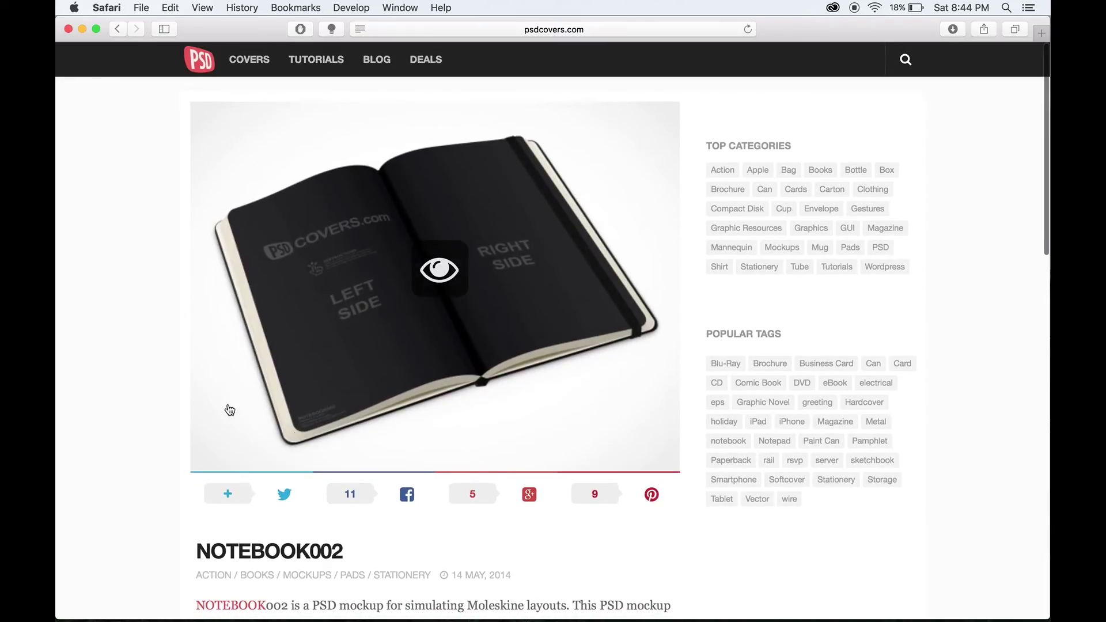
scroll(439, 449, left, 5)
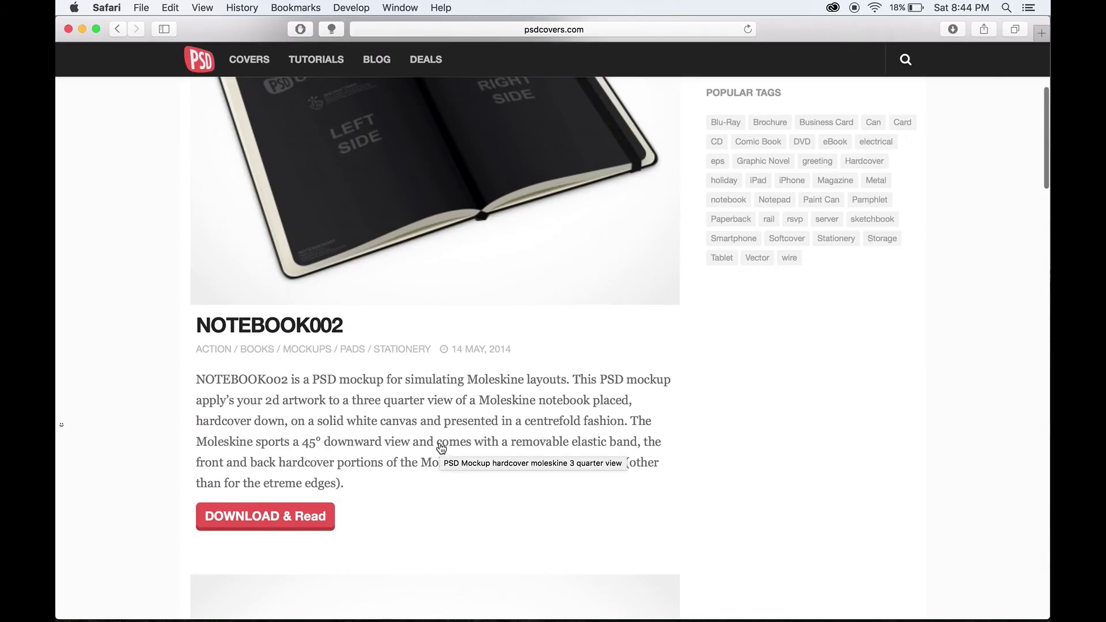
scroll(441, 450, up, 5)
key(ctrl+Right)
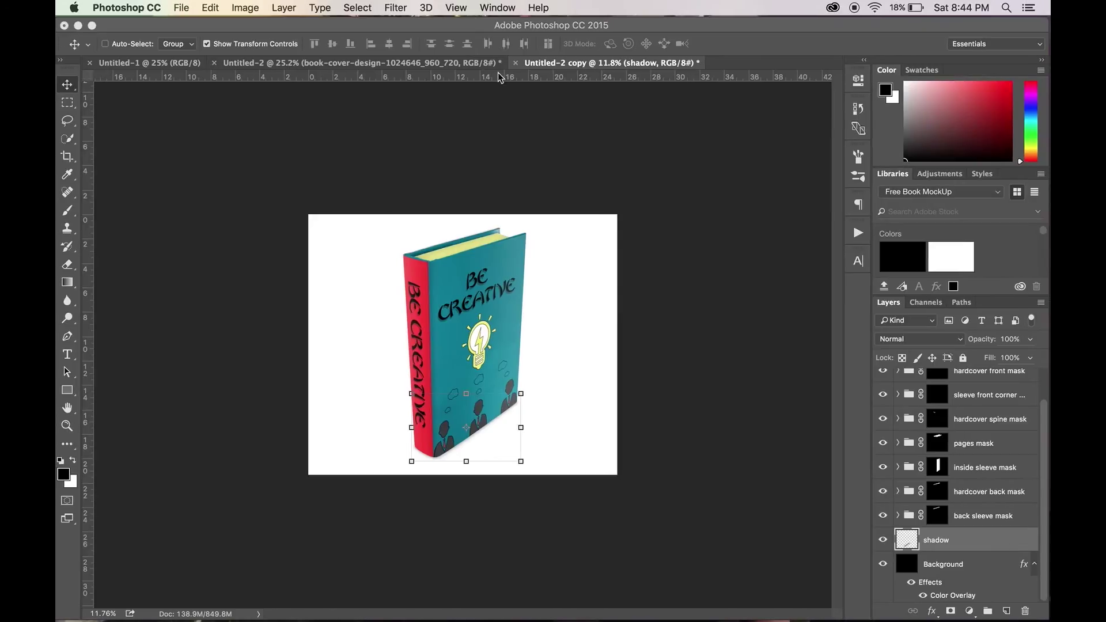
Hide the book cover layer in the Untitled-2 template to read the inside sleeve instructions, and make the layer visible again
click(361, 62)
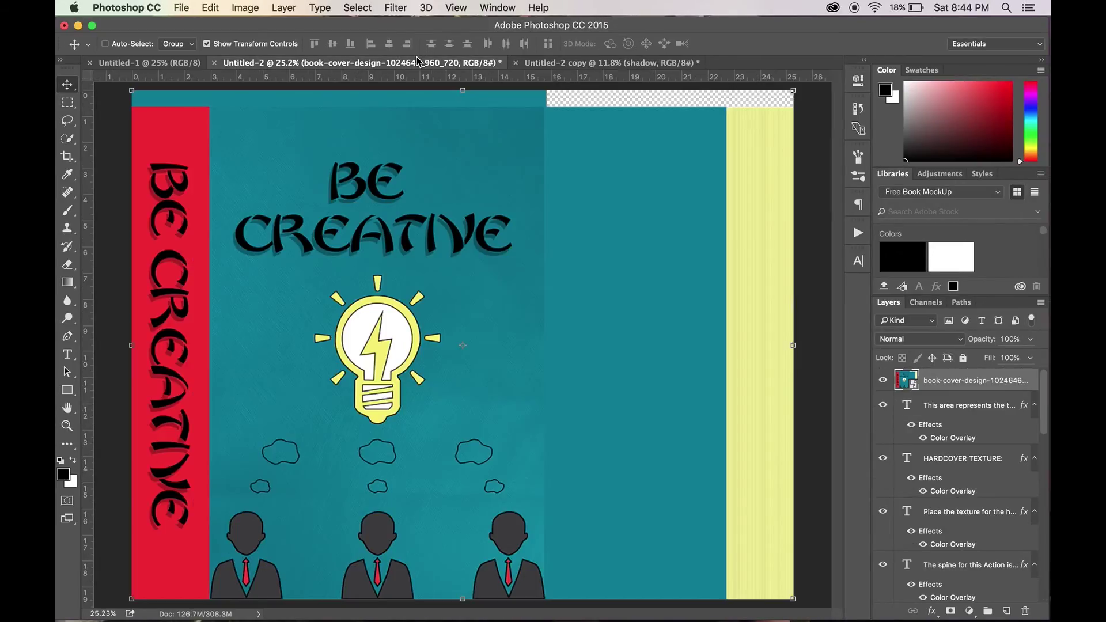
click(882, 380)
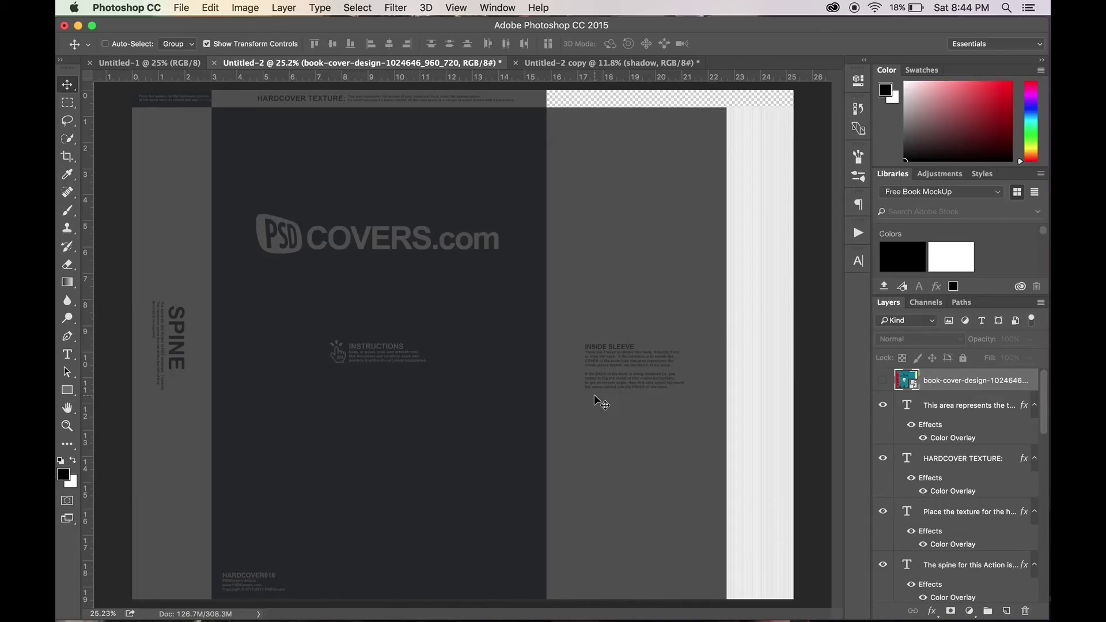
scroll(602, 403, up, 5)
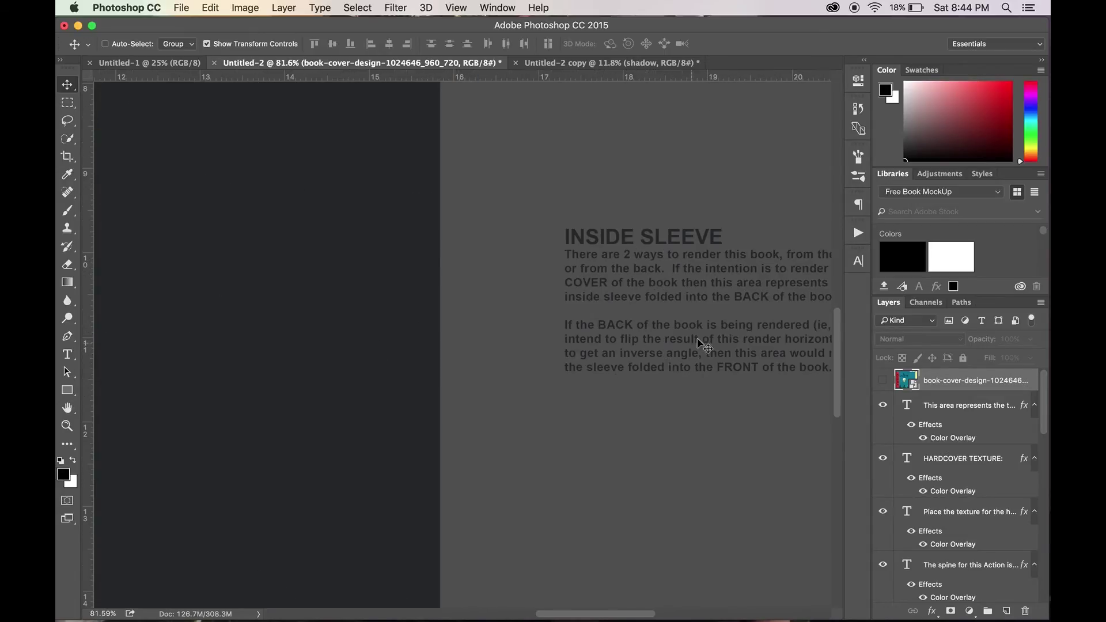
scroll(563, 386, down, 5)
scroll(563, 386, down, 2)
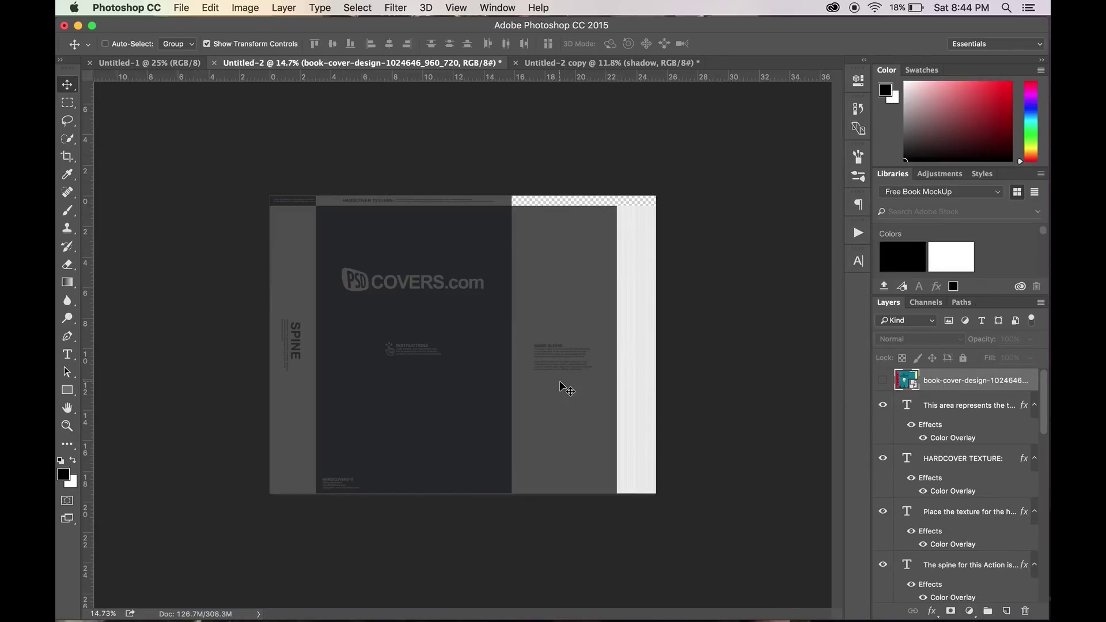
key(ctrl+Left)
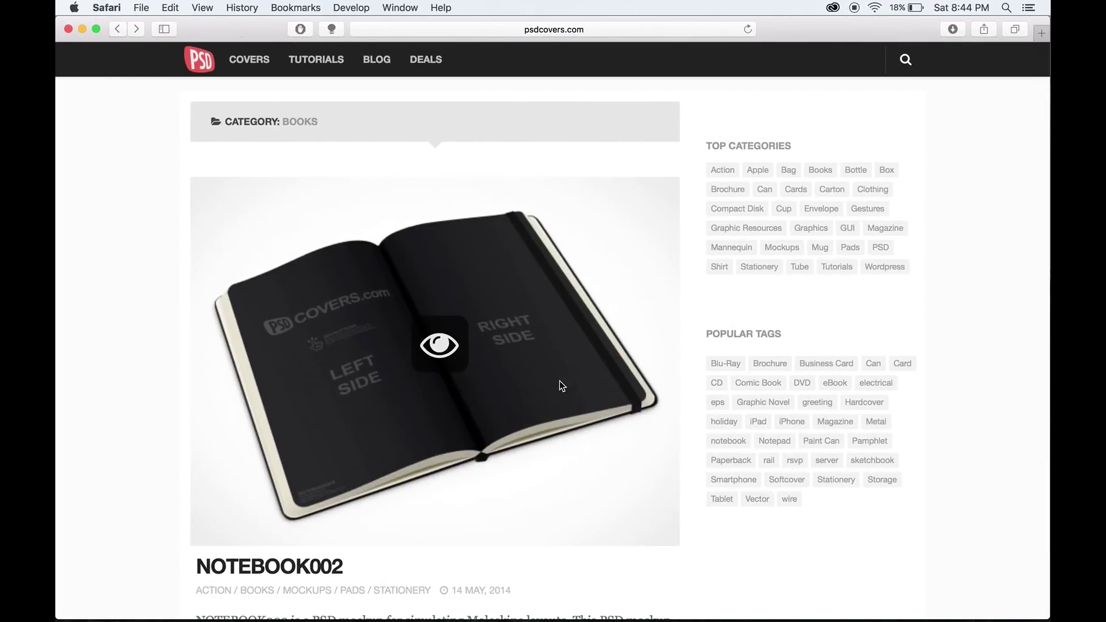
key(ctrl+Right)
click(579, 63)
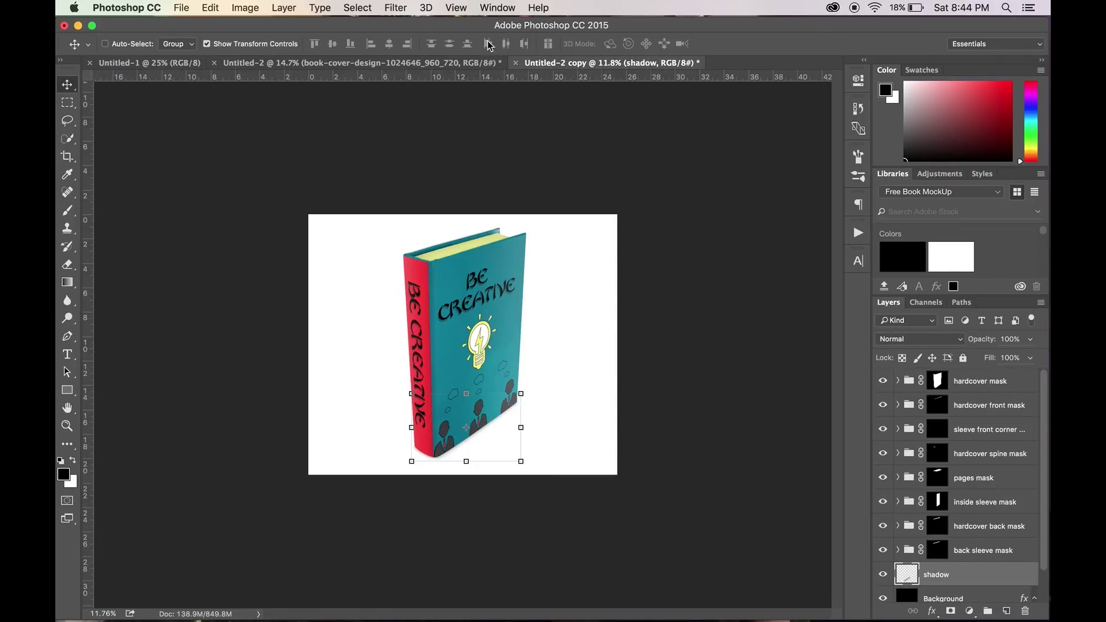
click(476, 63)
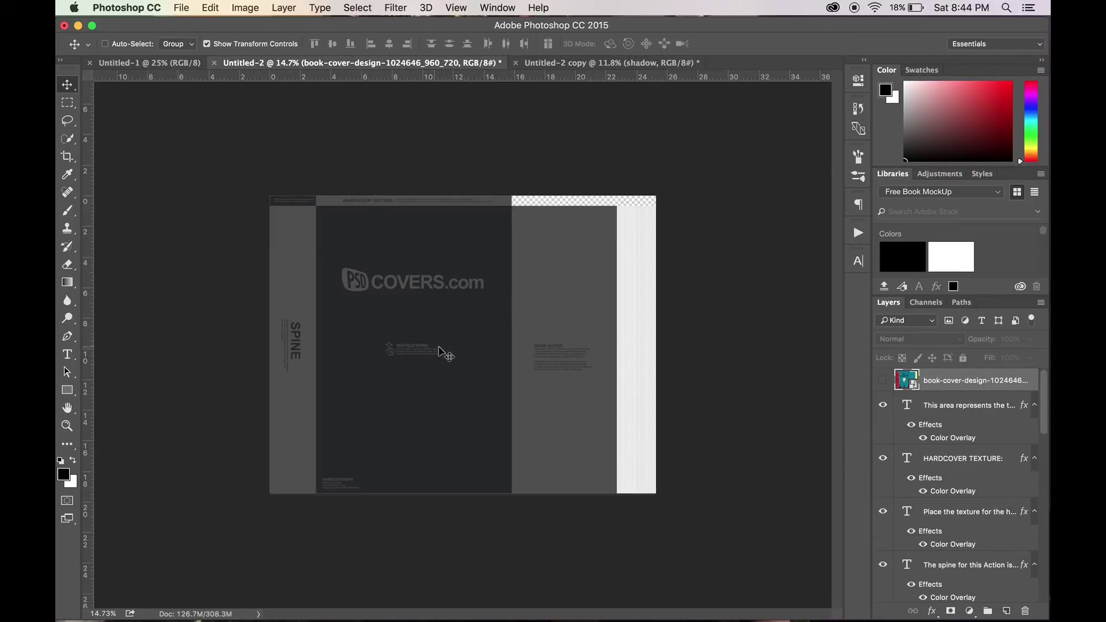
click(883, 381)
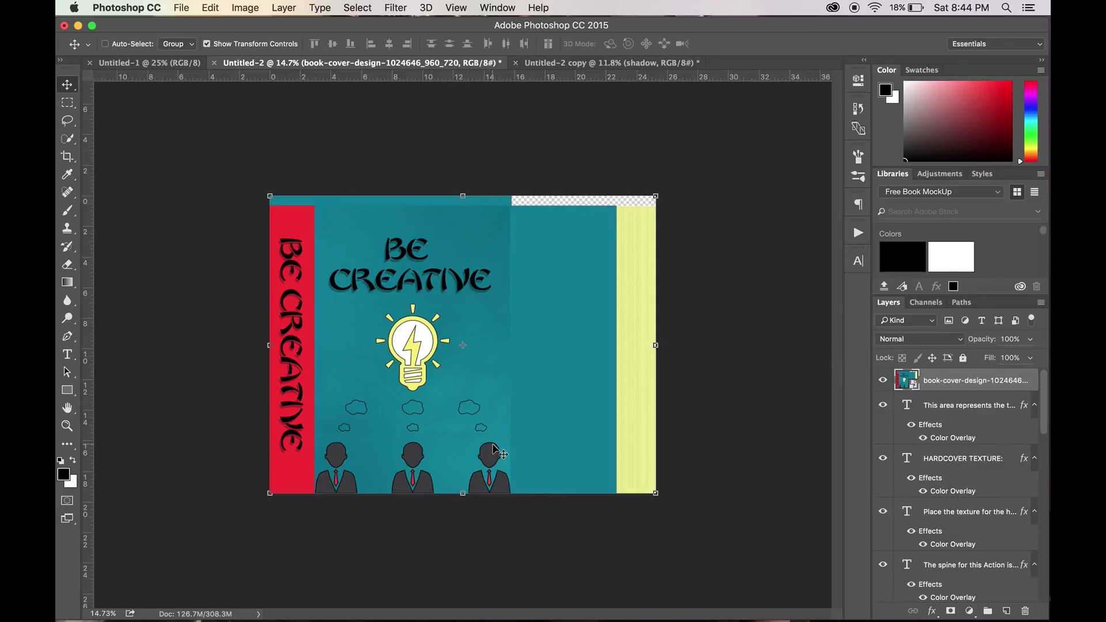
Compare the flat Untitled-2 template with the rendered book in Untitled-2 copy, and select the rendered book's hardcover spine mask group
click(582, 64)
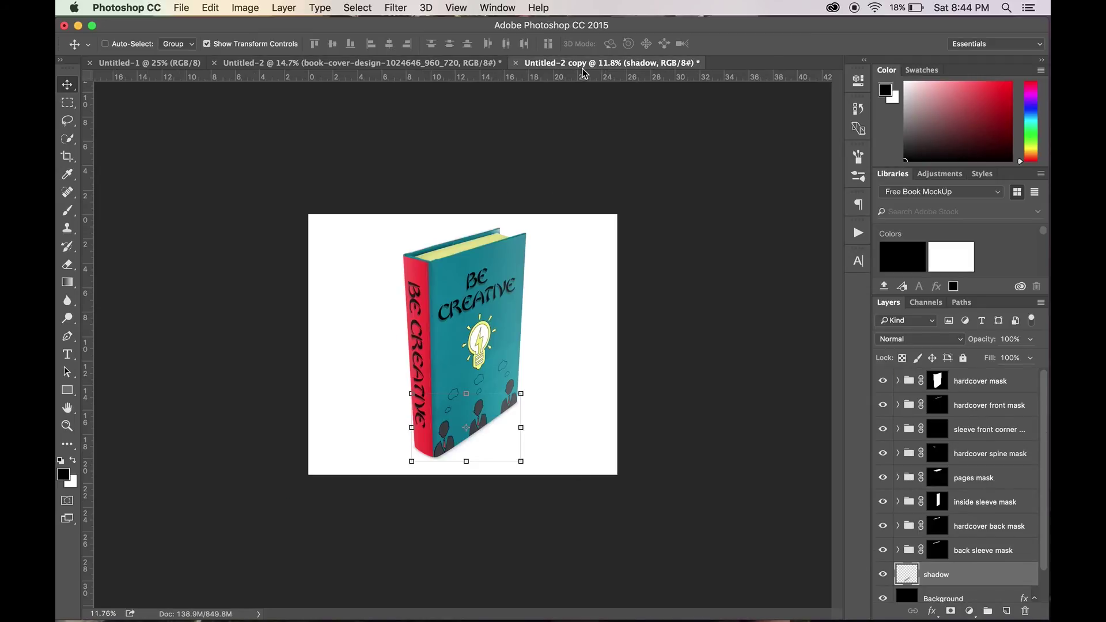
click(461, 64)
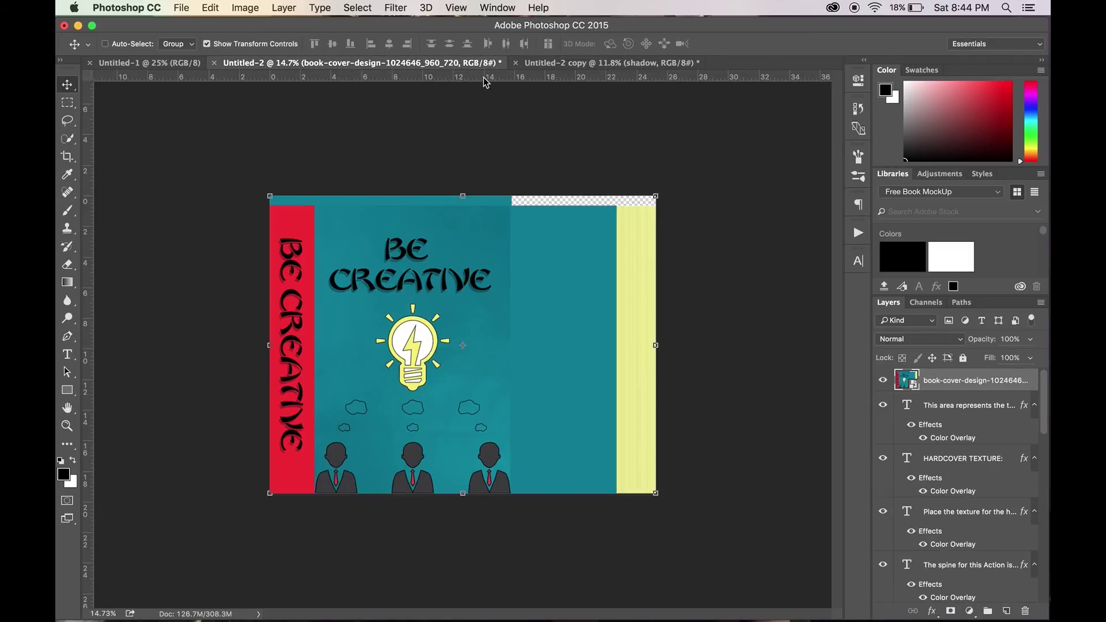
click(858, 235)
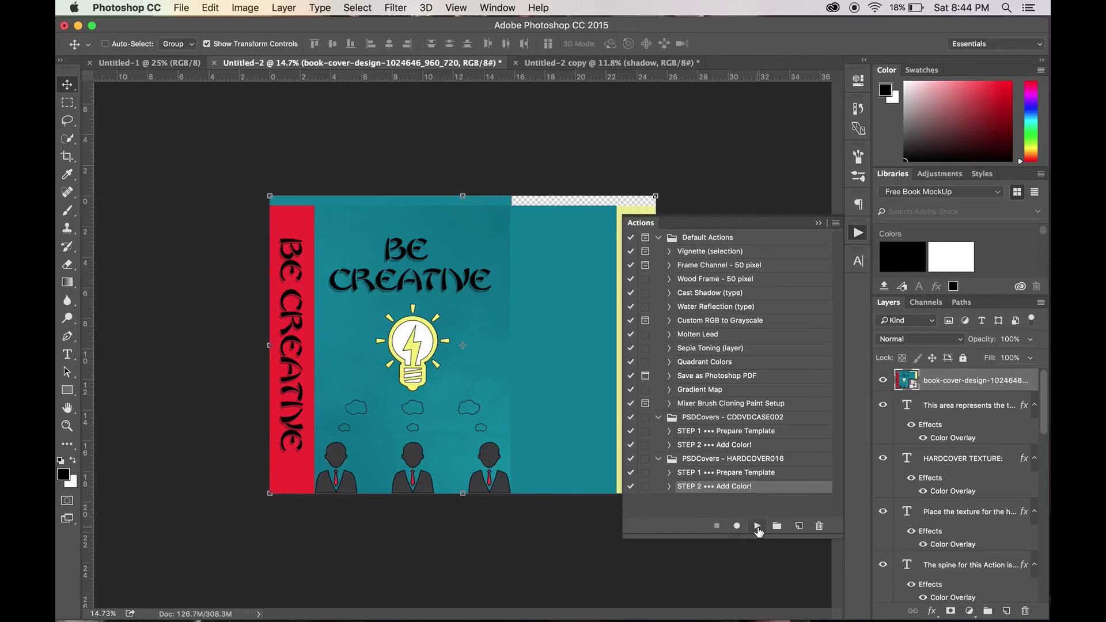
click(858, 233)
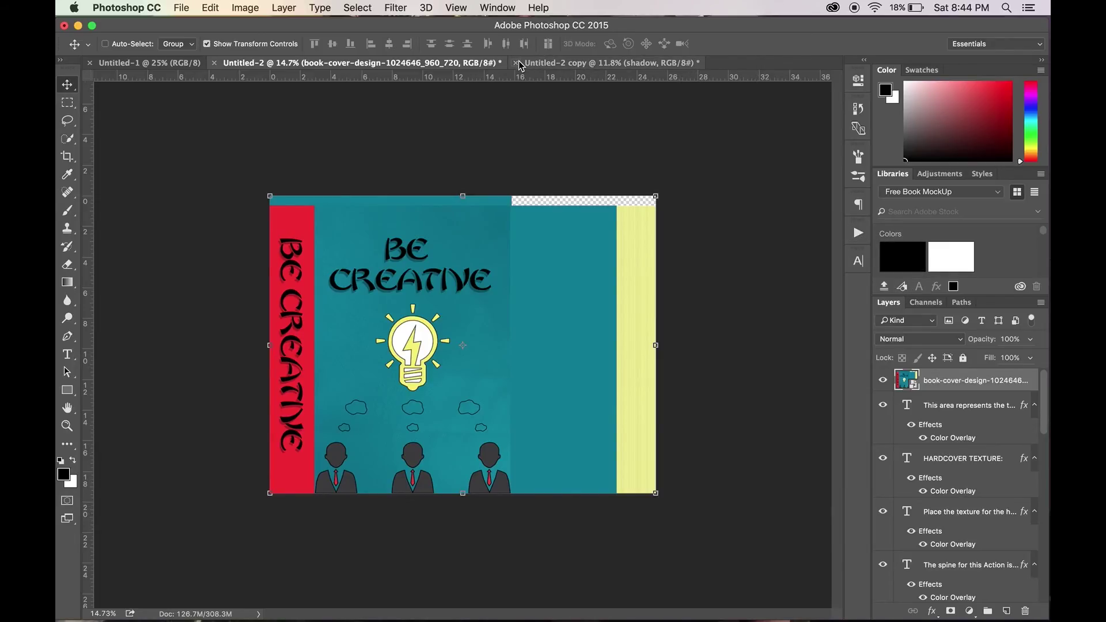
click(561, 63)
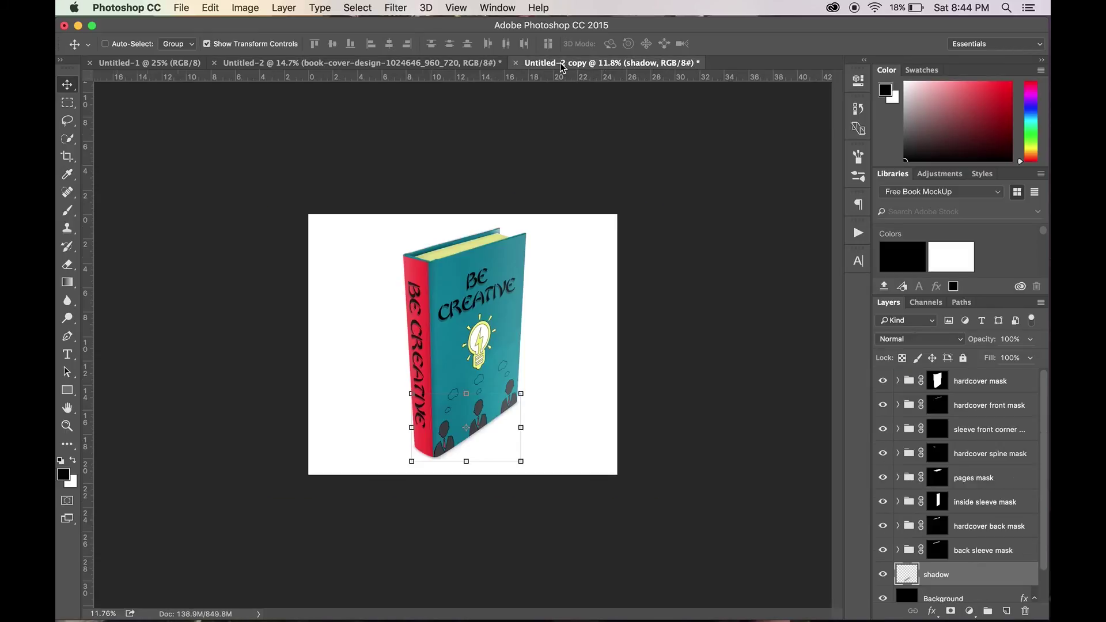
click(983, 461)
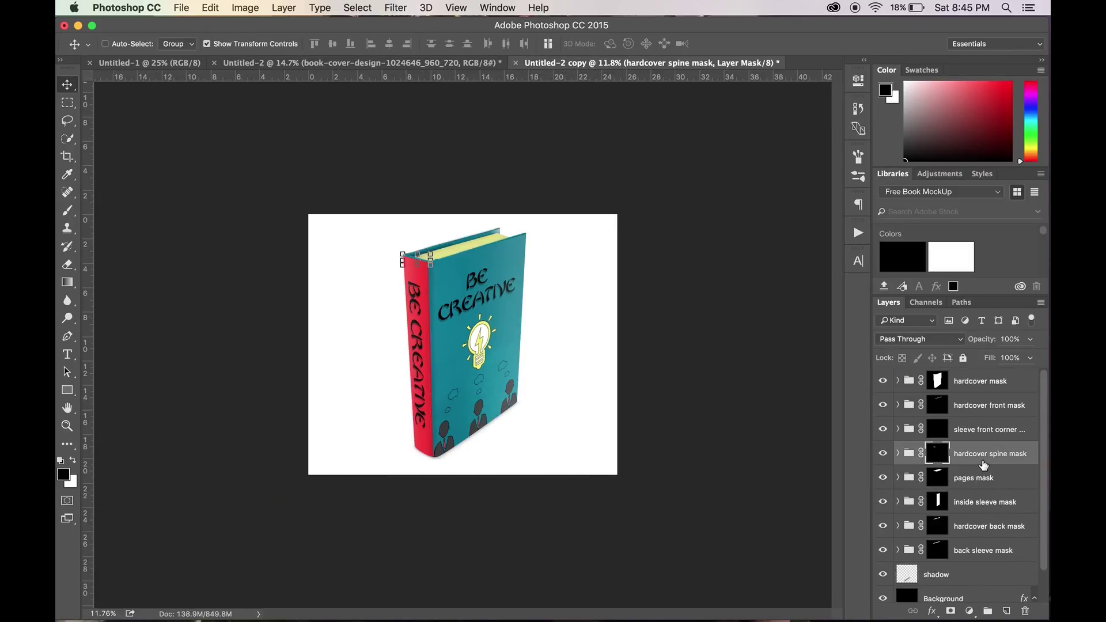